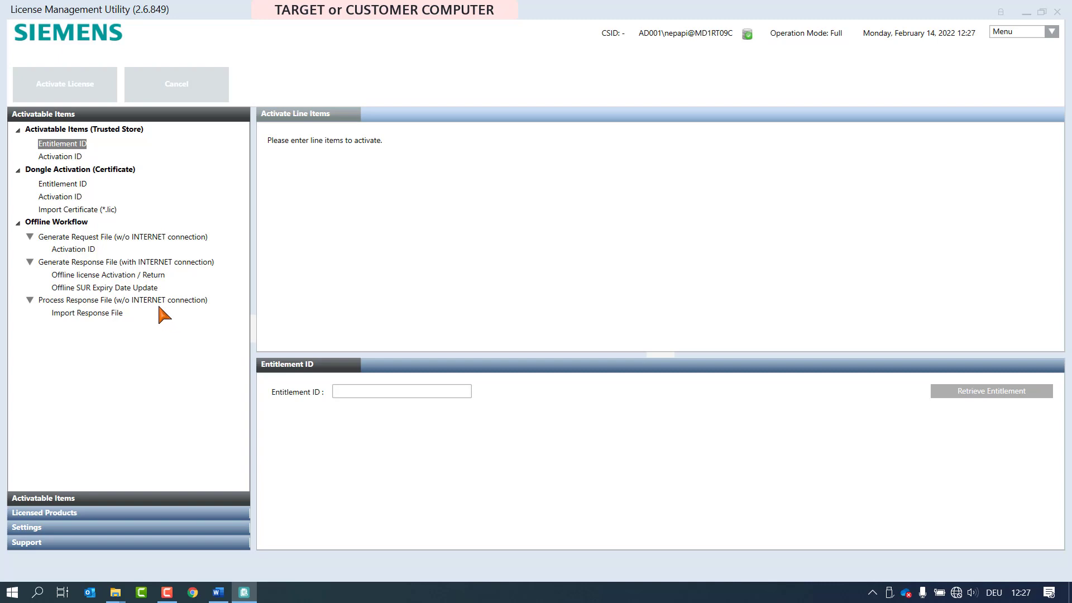
Step: Open the Activation ID form under Offline Workflow > Generate Request File, with the Word license document alongside
click(91, 249)
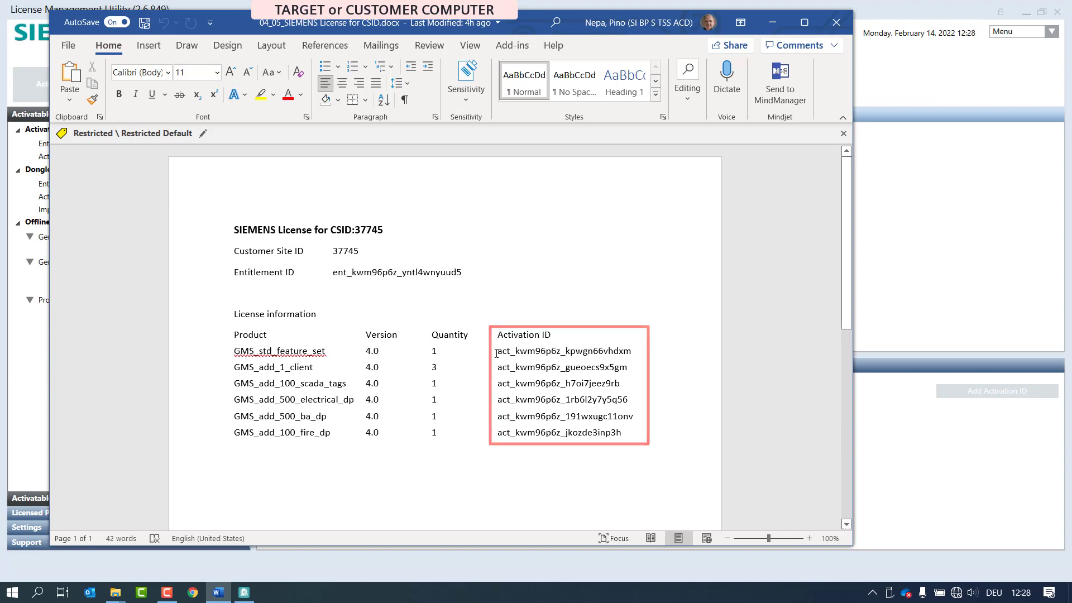
Step: Paste the GMS_std_feature_set activation ID, keep start date February 14, 2022 and count All, and add it
drag(497, 352, 598, 357)
key(ctrl+c)
right_click(598, 358)
click(625, 54)
key(alt+Tab)
click(433, 387)
right_click(433, 387)
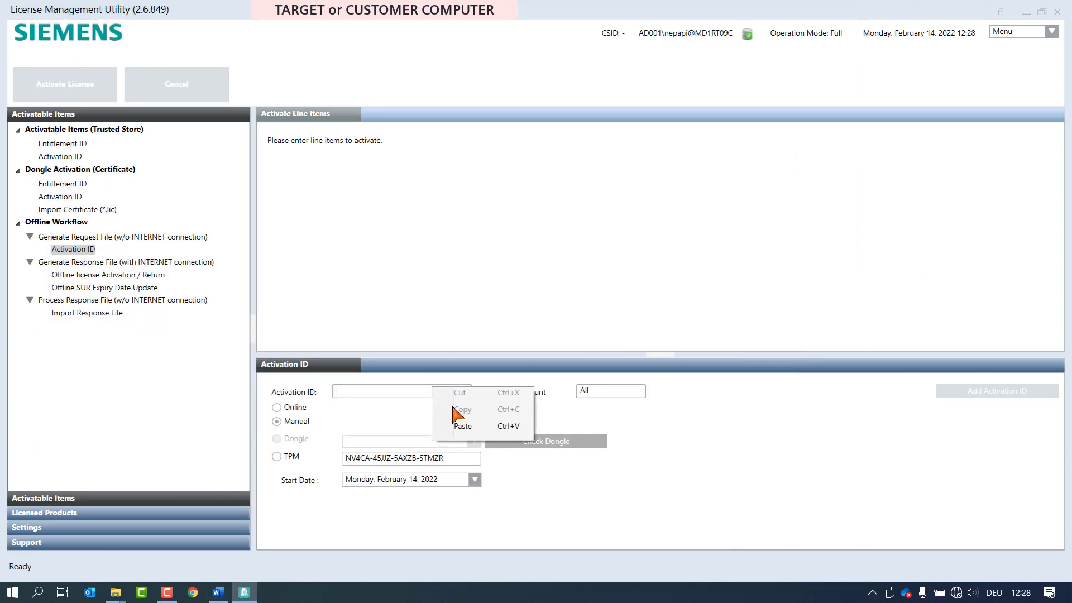
click(471, 432)
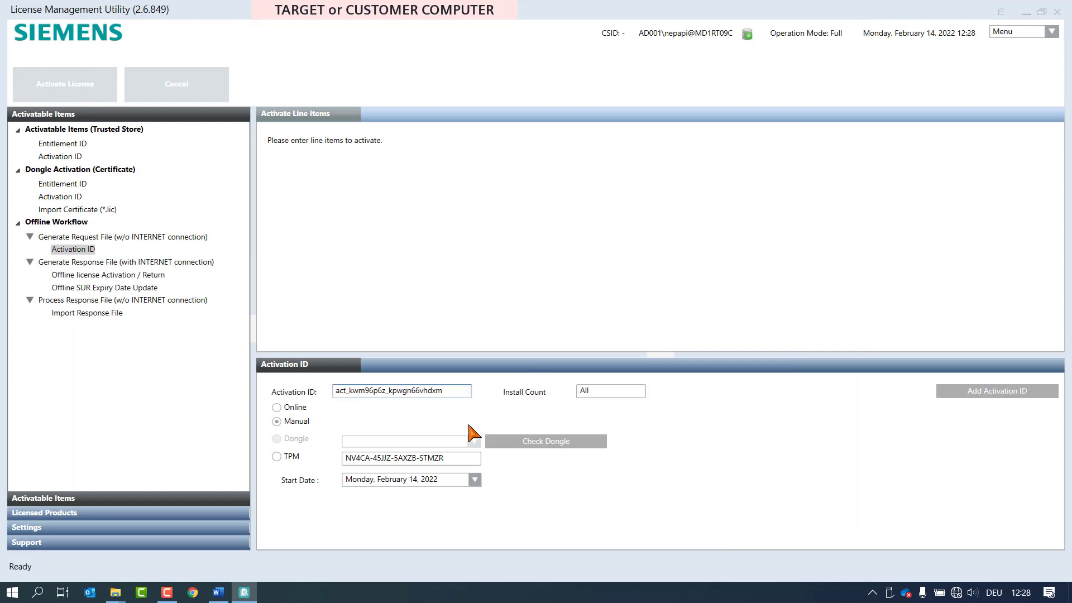
click(474, 480)
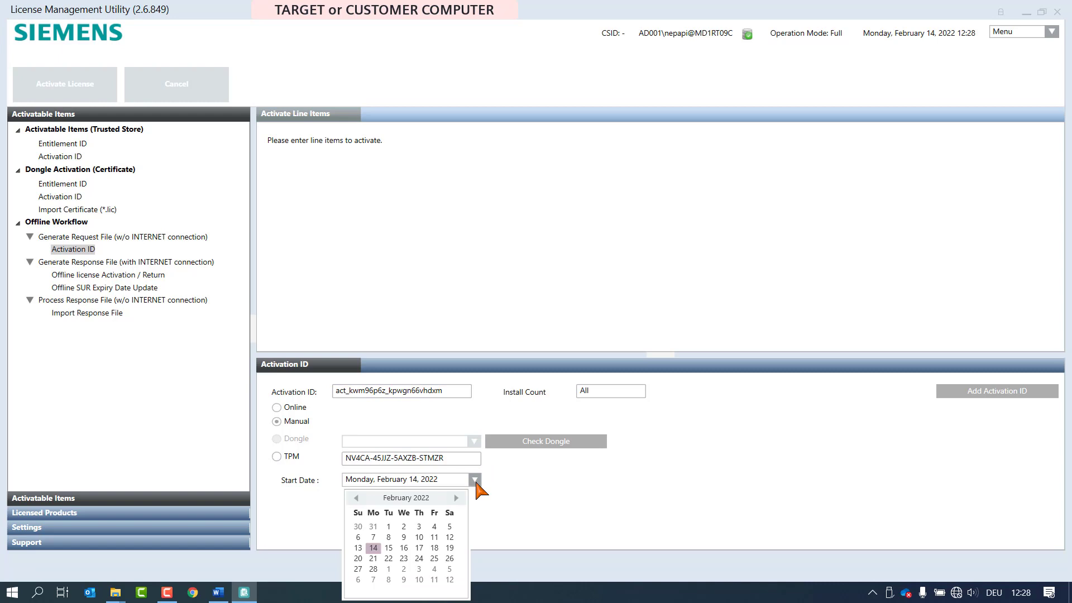
click(476, 481)
click(954, 392)
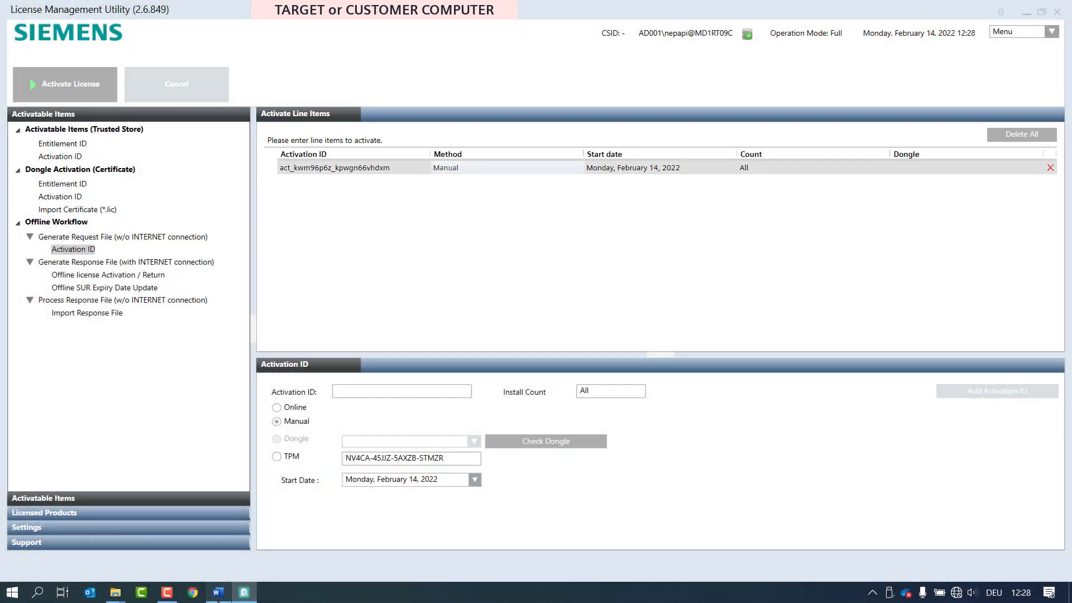
Step: Copy the GMS_add_1_client activation ID into the form and add it with Install Count 1
click(218, 594)
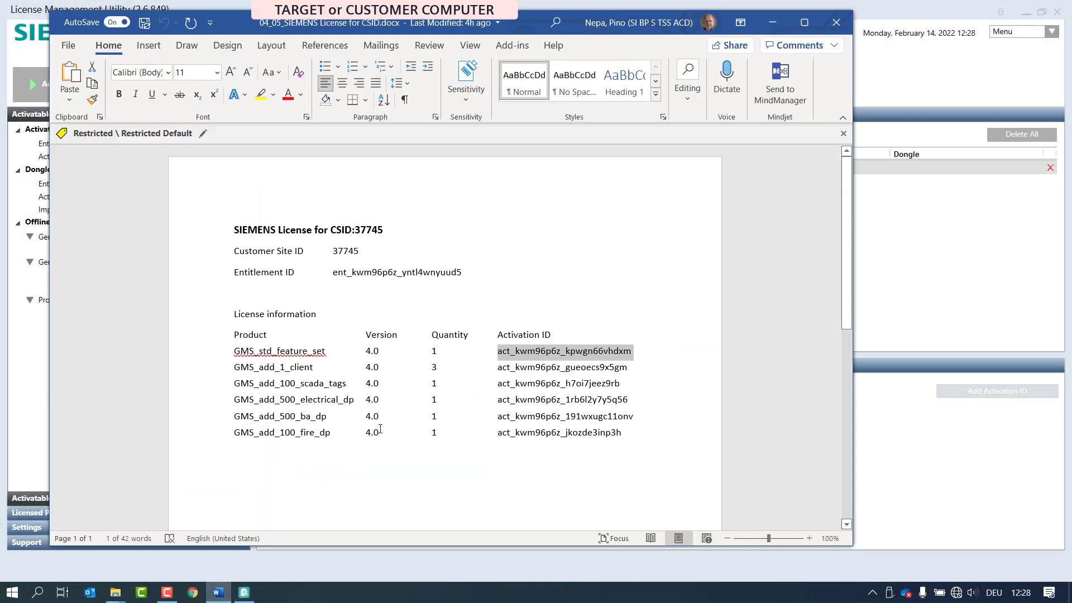
click(433, 366)
double_click(433, 367)
click(497, 368)
drag(497, 368, 627, 369)
right_click(594, 370)
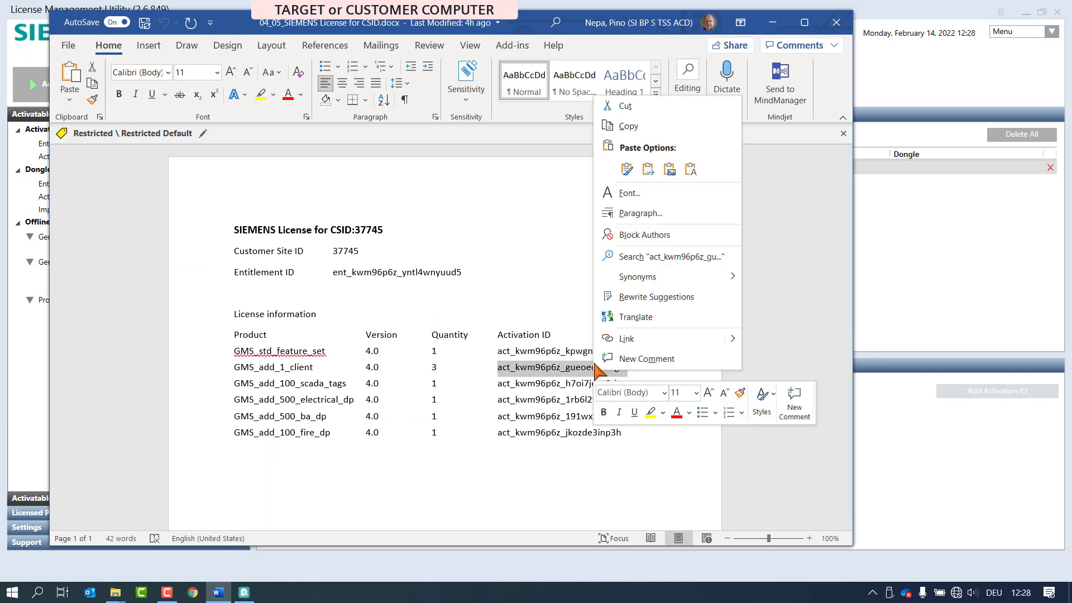
click(627, 133)
key(alt+Tab)
click(440, 391)
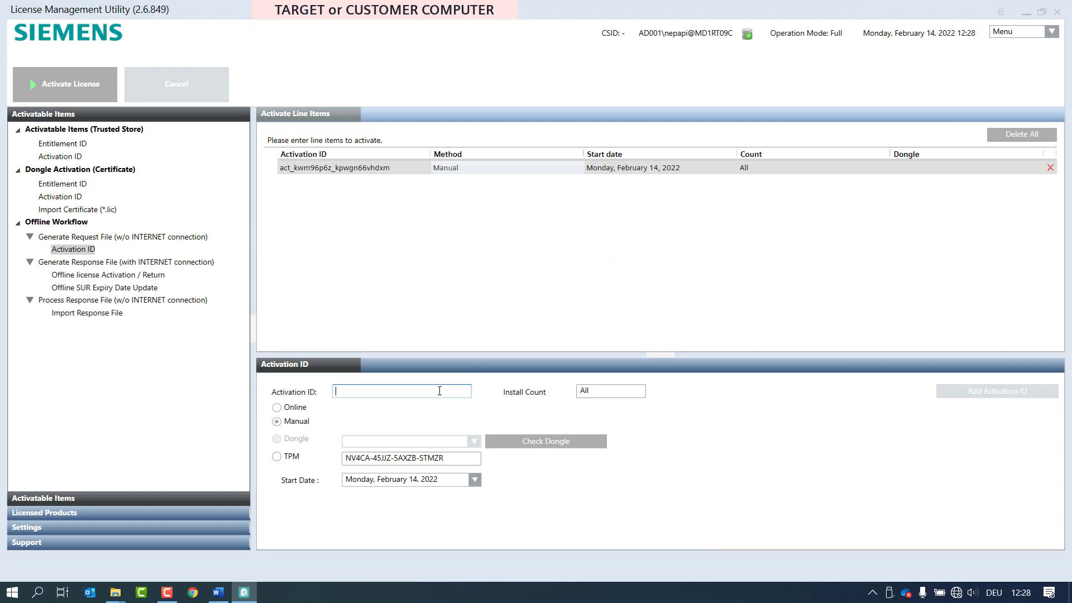
right_click(440, 391)
click(469, 427)
double_click(610, 393)
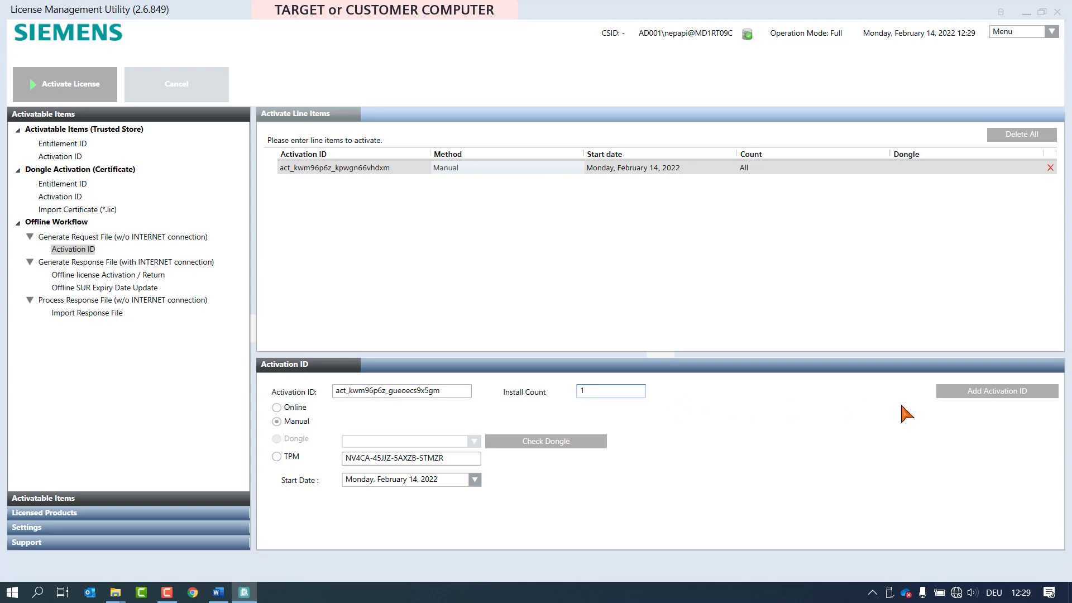
click(965, 395)
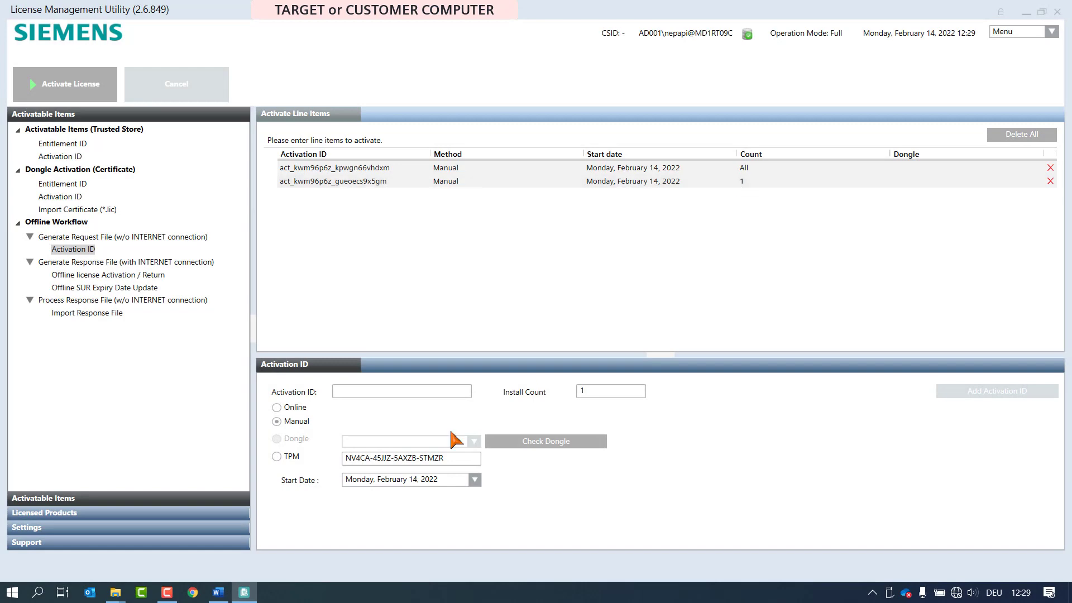
Step: Add the third and fourth activation IDs from the document as line items with Install Count All
click(218, 592)
double_click(550, 384)
right_click(606, 388)
click(637, 143)
key(alt+Tab)
click(411, 391)
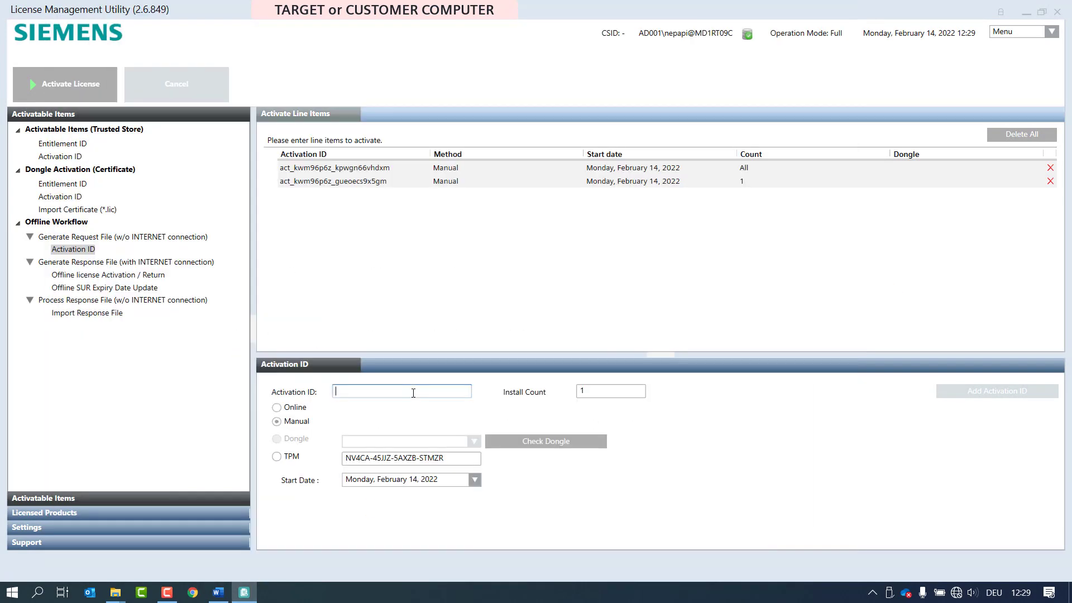
key(ctrl+v)
double_click(581, 391)
text(All)
click(961, 394)
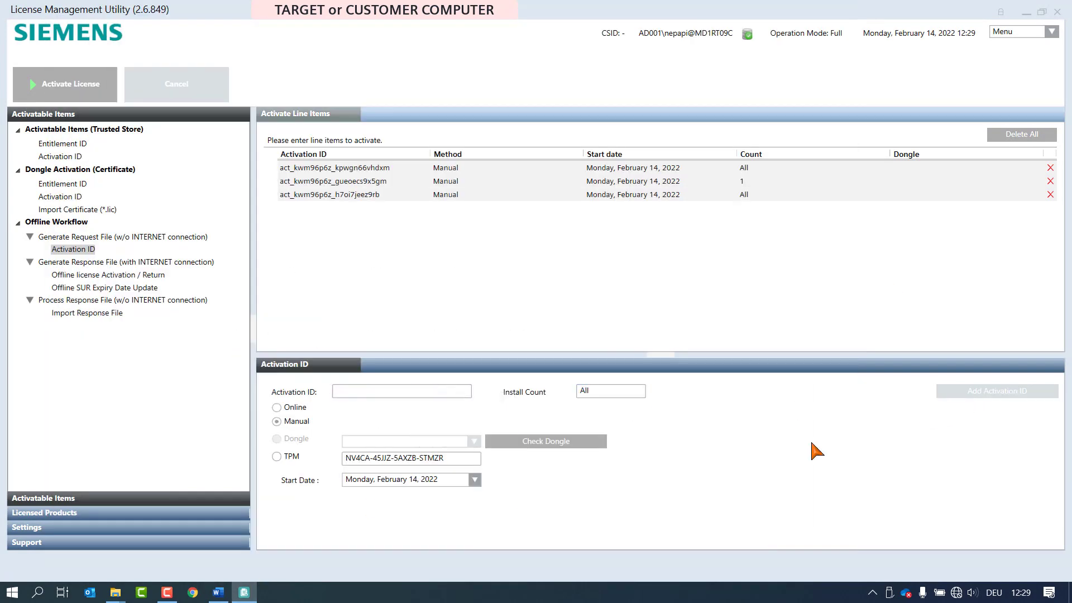
key(alt+Tab)
double_click(563, 399)
key(ctrl+c)
key(alt+Tab)
right_click(436, 391)
click(462, 426)
click(981, 395)
Step: Add the fifth and sixth activation IDs as line items with Install Count All
key(alt+Tab)
double_click(609, 418)
key(ctrl+c)
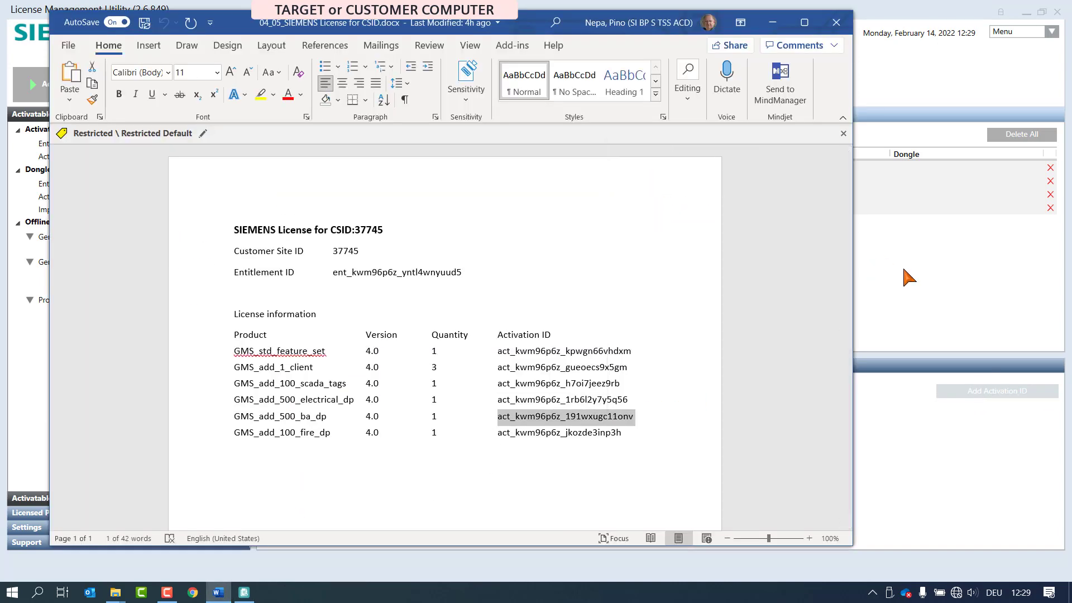
key(alt+Tab)
right_click(436, 391)
click(461, 427)
click(975, 393)
click(219, 593)
double_click(559, 432)
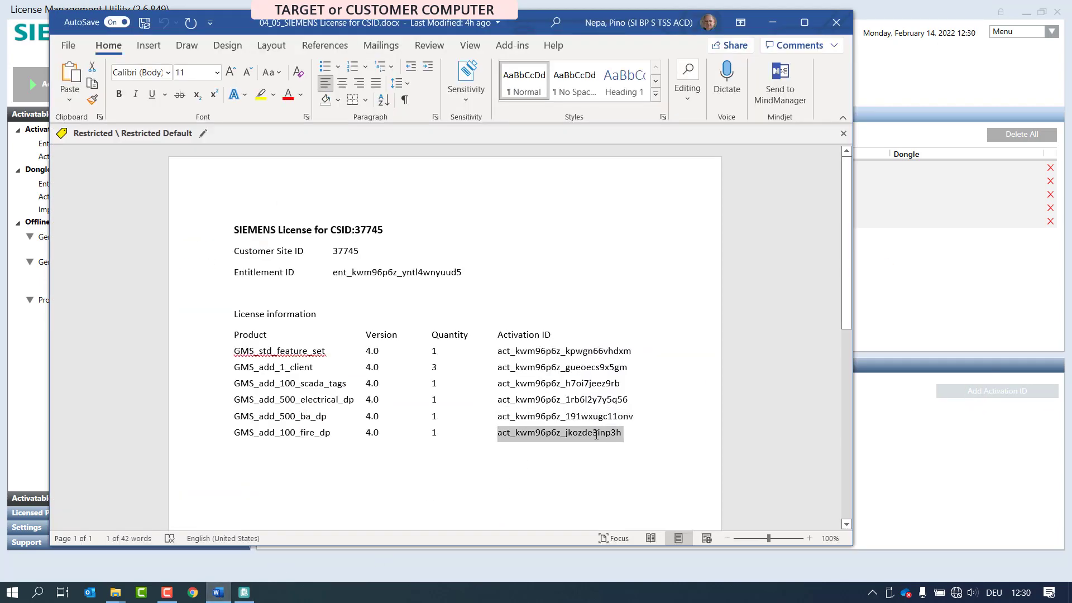
right_click(587, 432)
click(623, 189)
key(alt+Tab)
right_click(435, 391)
click(462, 426)
click(983, 393)
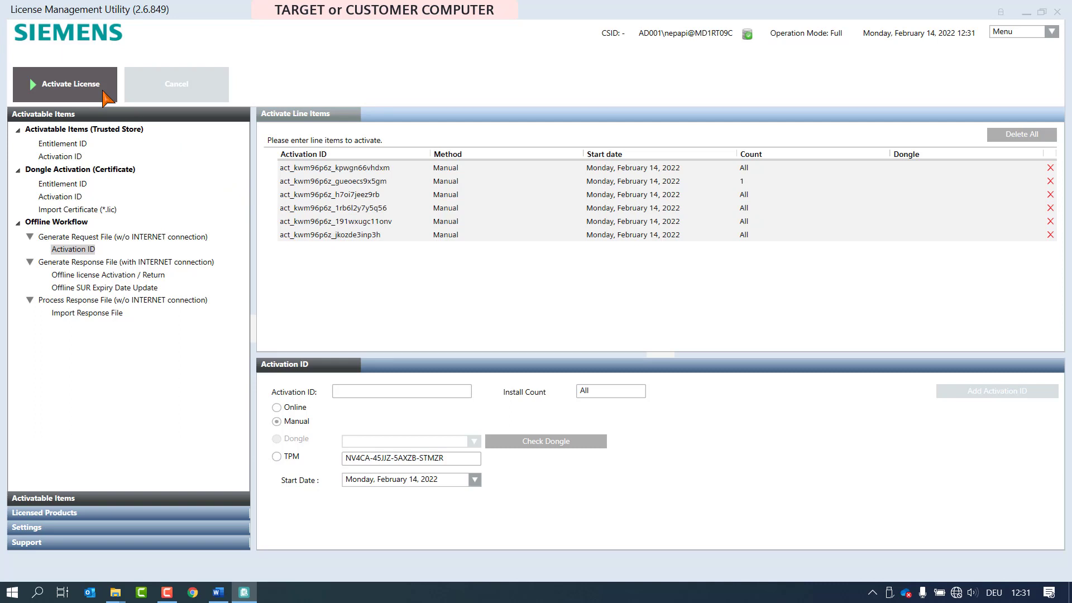
Step: Save the request as OfflineRequest in the USB drive's Offline Trusted Store folder and acknowledge success
click(106, 96)
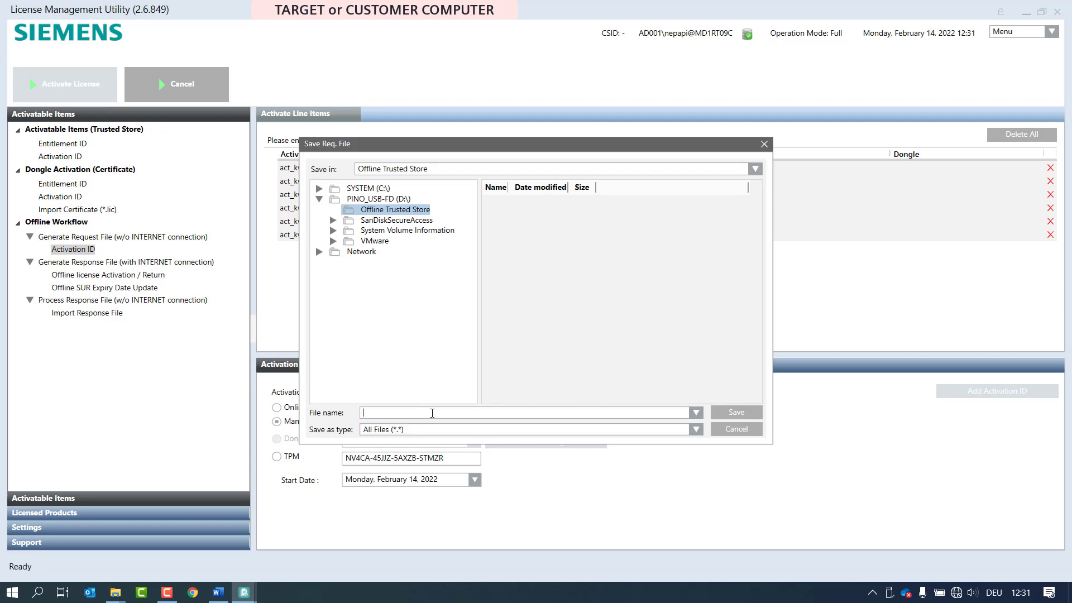
text(OfflineR)
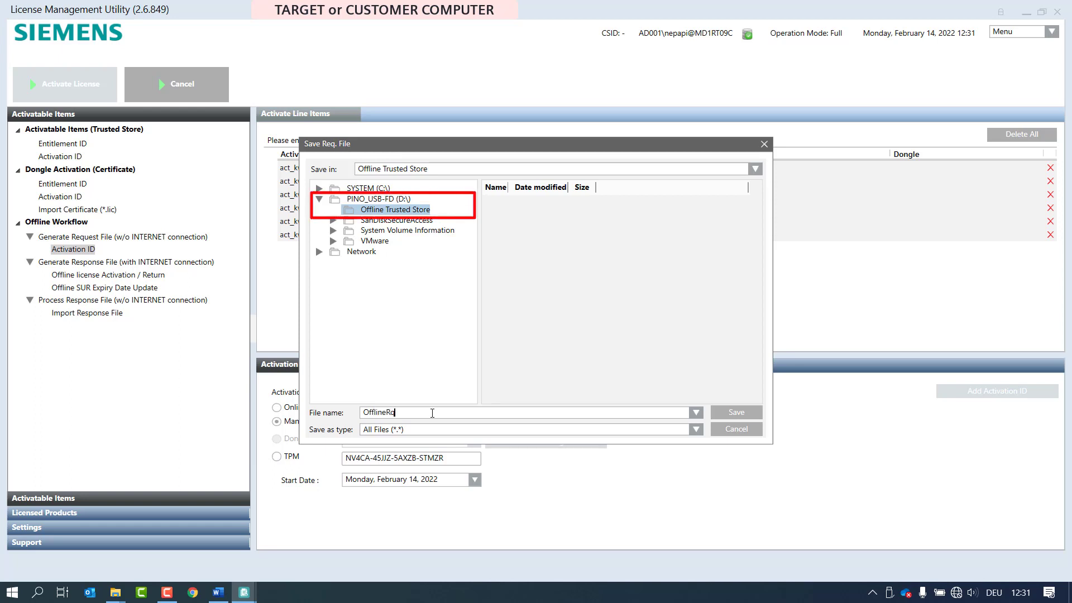
text(equest)
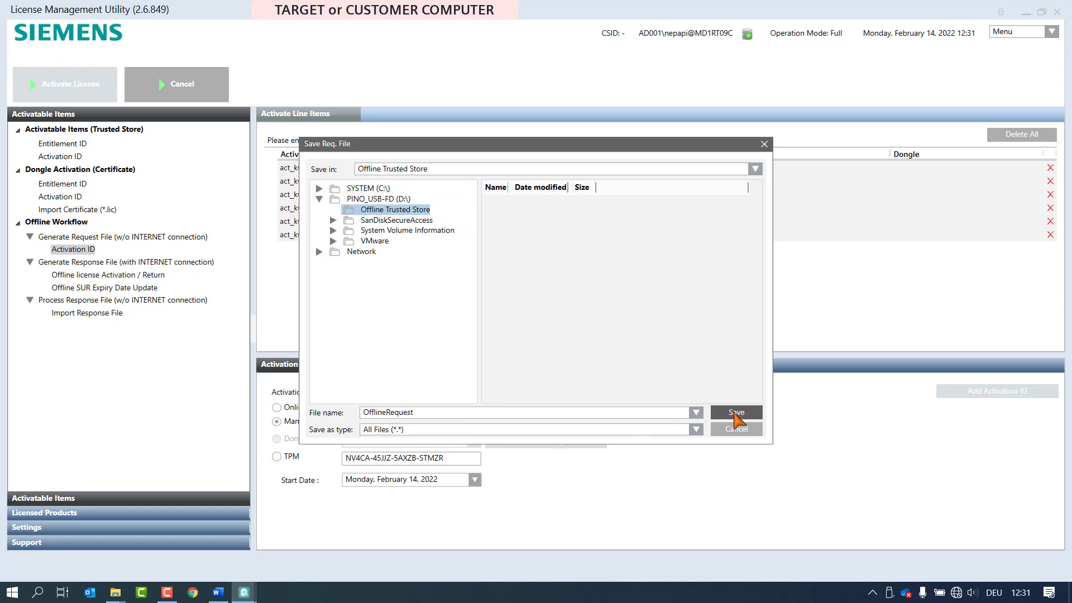
click(735, 413)
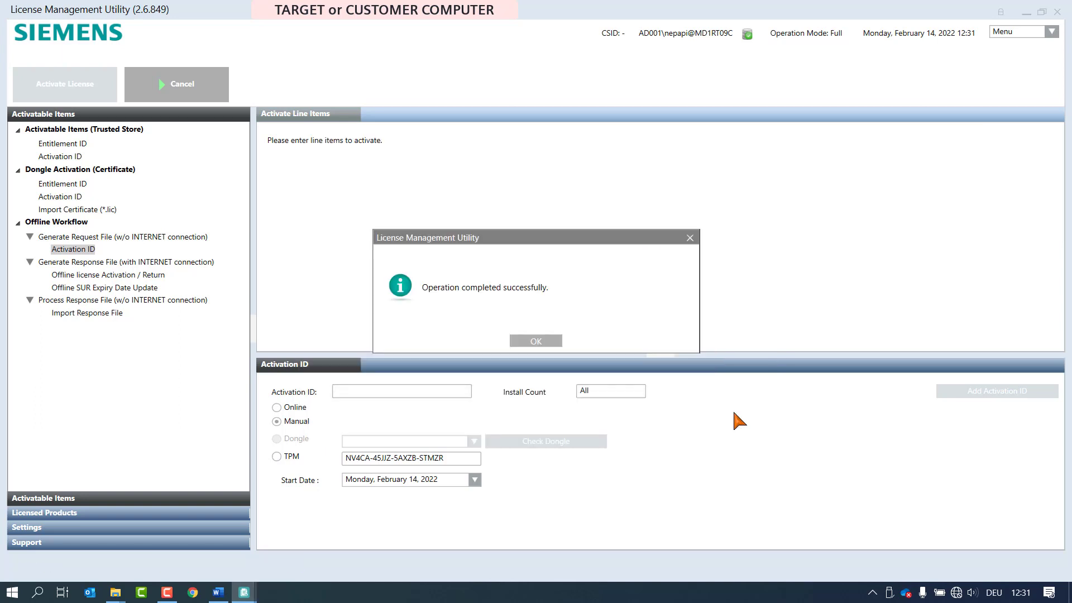
click(535, 341)
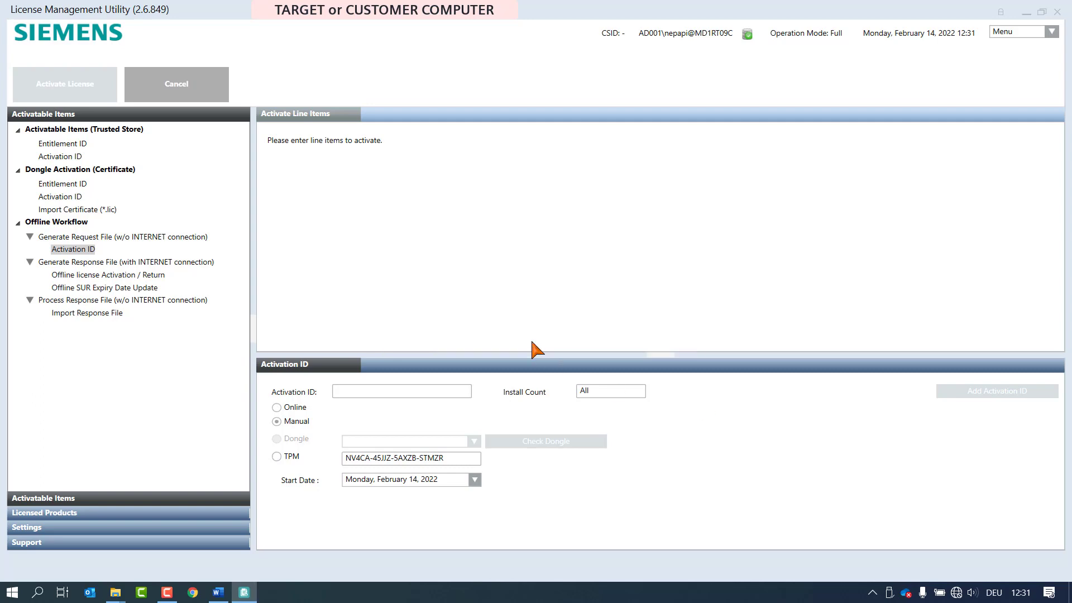
click(115, 592)
Step: Show the OfflineRequest file in its folder, then advance the Step 2 slide through its request-file points
click(333, 144)
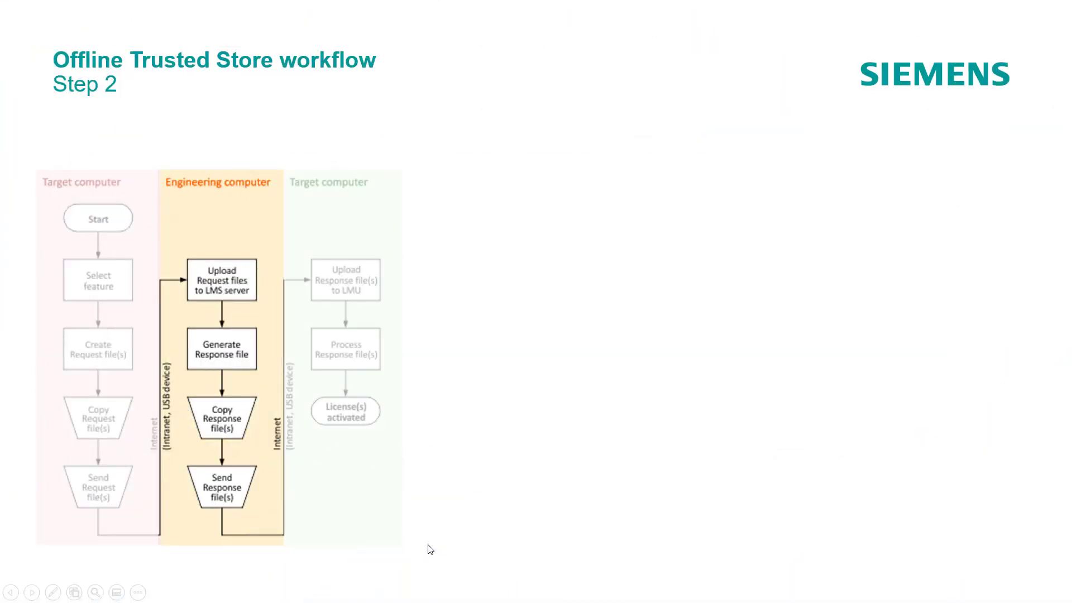
key(Right)
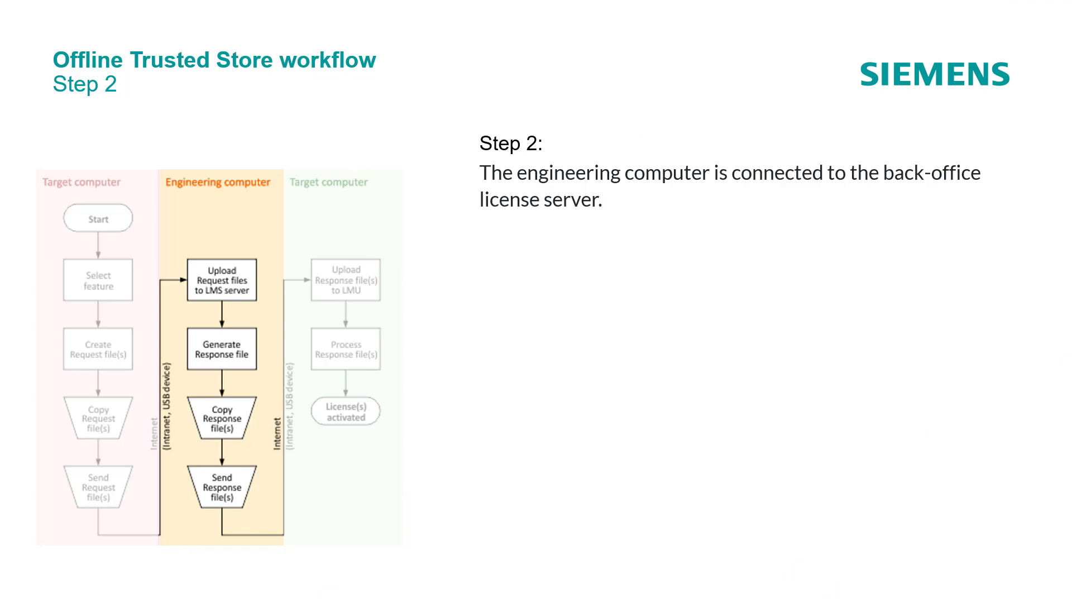
key(Right)
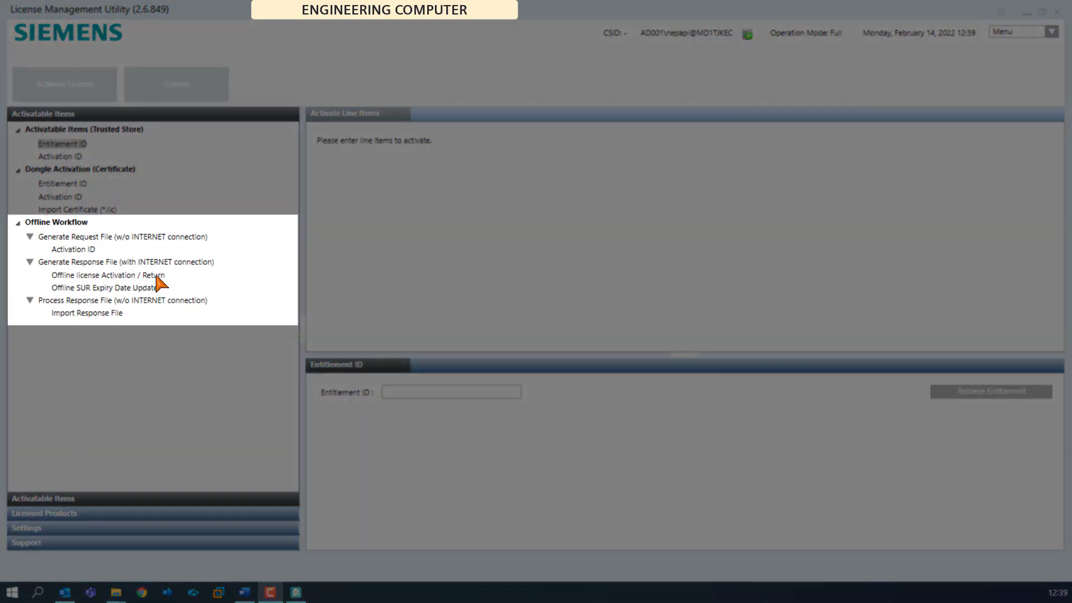
Step: Load the OfflineRequest file from the USB drive's Offline Trusted Store into the offline activation form
click(157, 276)
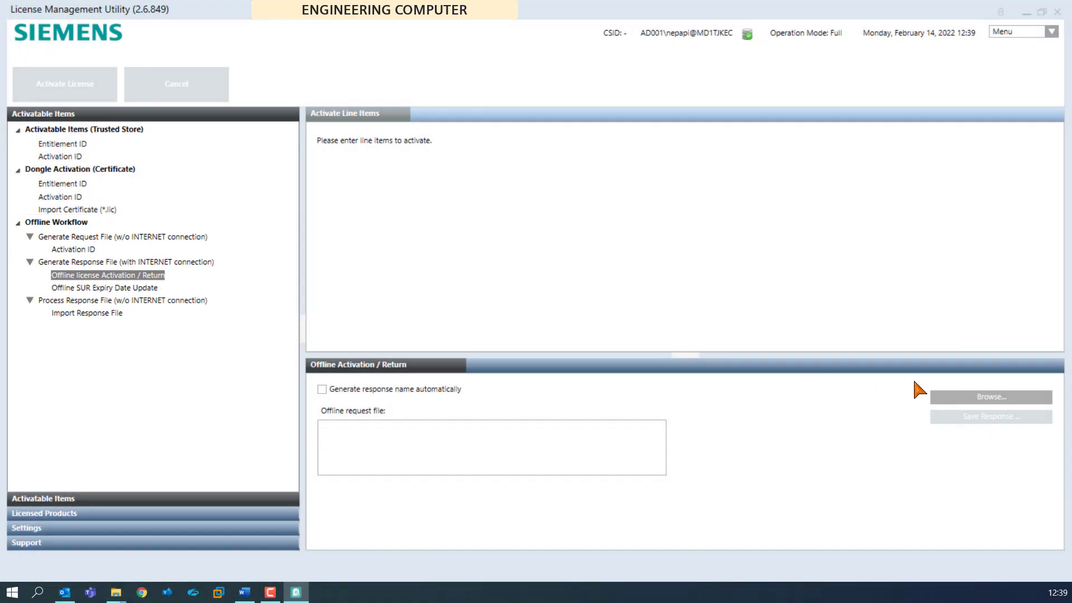
click(961, 398)
scroll(391, 287, down, 3)
click(361, 365)
click(379, 376)
click(522, 204)
click(736, 412)
click(456, 429)
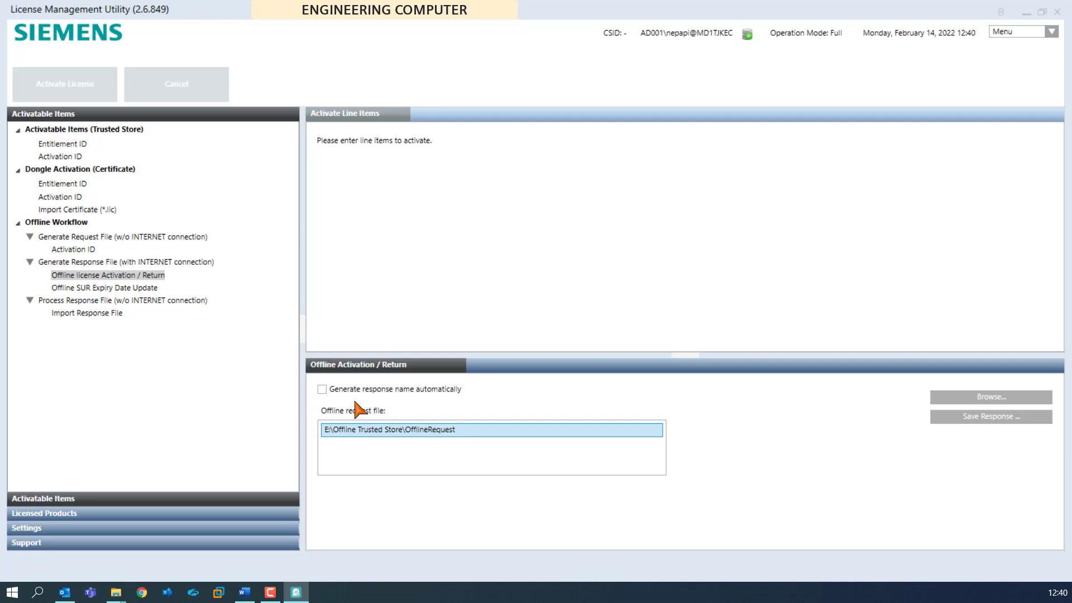
Step: Tick 'Generate response name automatically' and save the response file
click(323, 390)
click(323, 390)
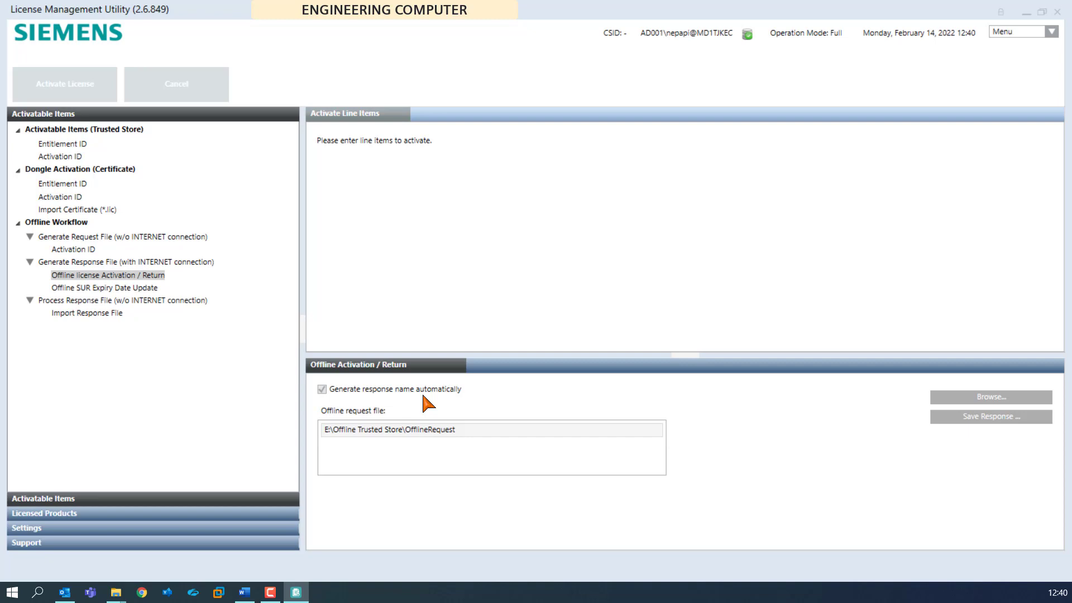
click(954, 427)
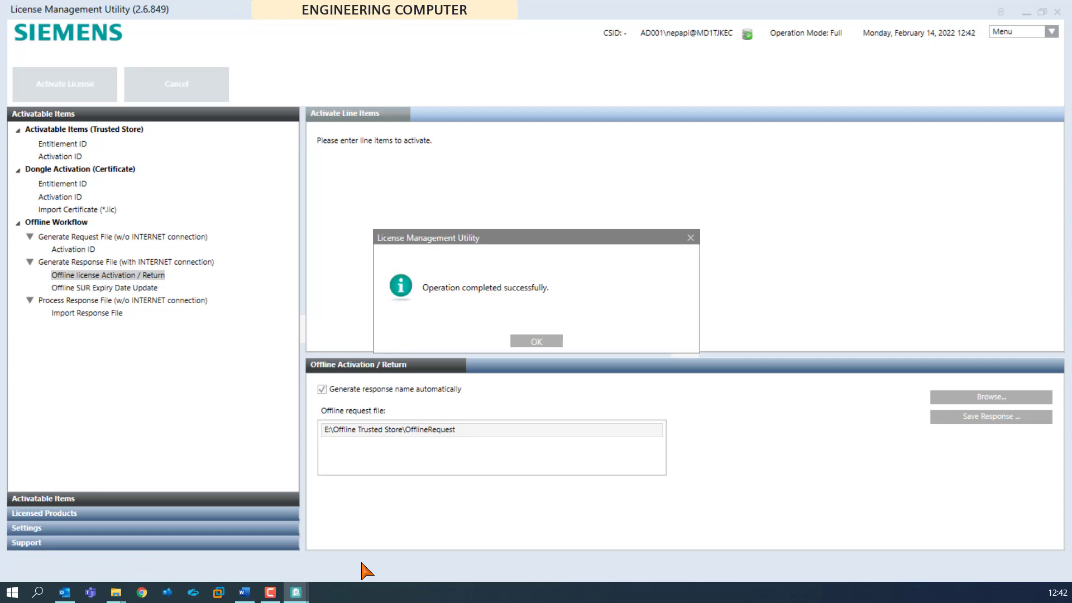
Step: Dismiss the success message and select OfflineRequest.resp in E:\Offline Trusted Store
click(552, 342)
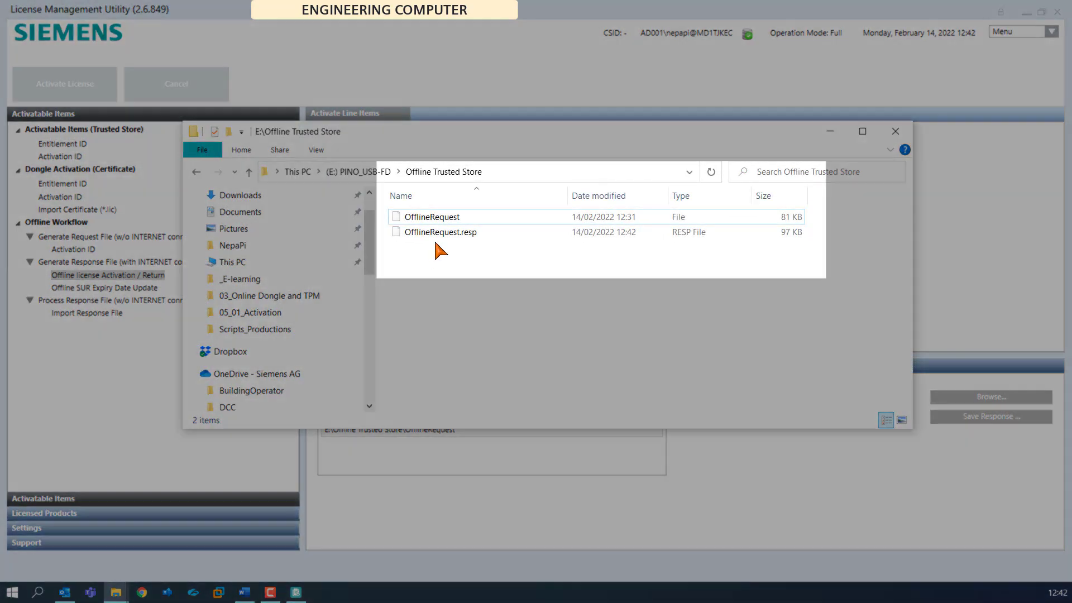
click(438, 234)
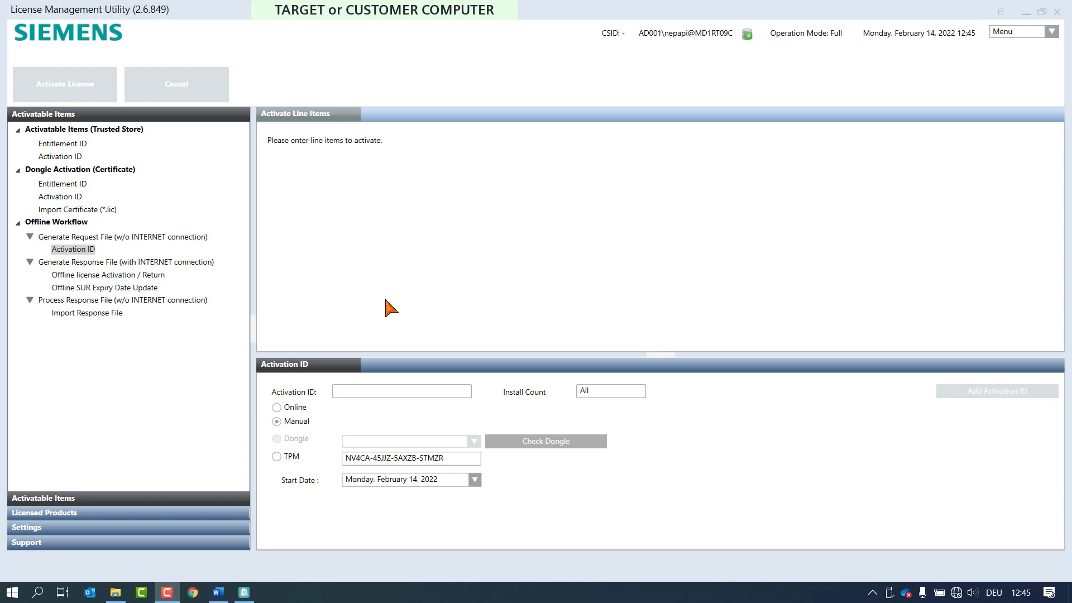
Step: Import D:\Offline Trusted Store\OfflineRequest.resp, process it, and acknowledge the success message
click(116, 314)
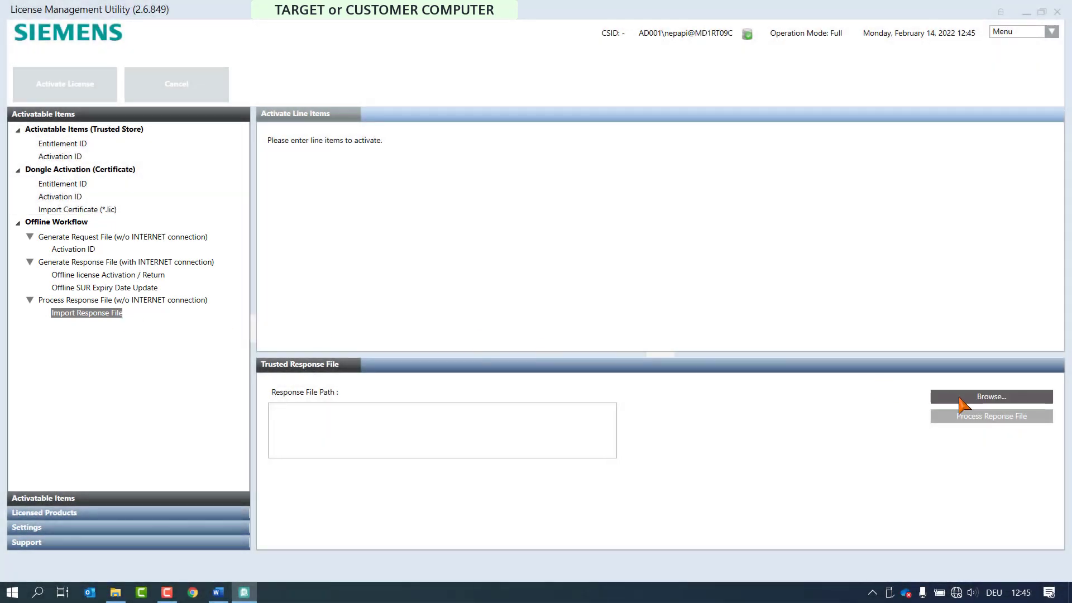
click(960, 398)
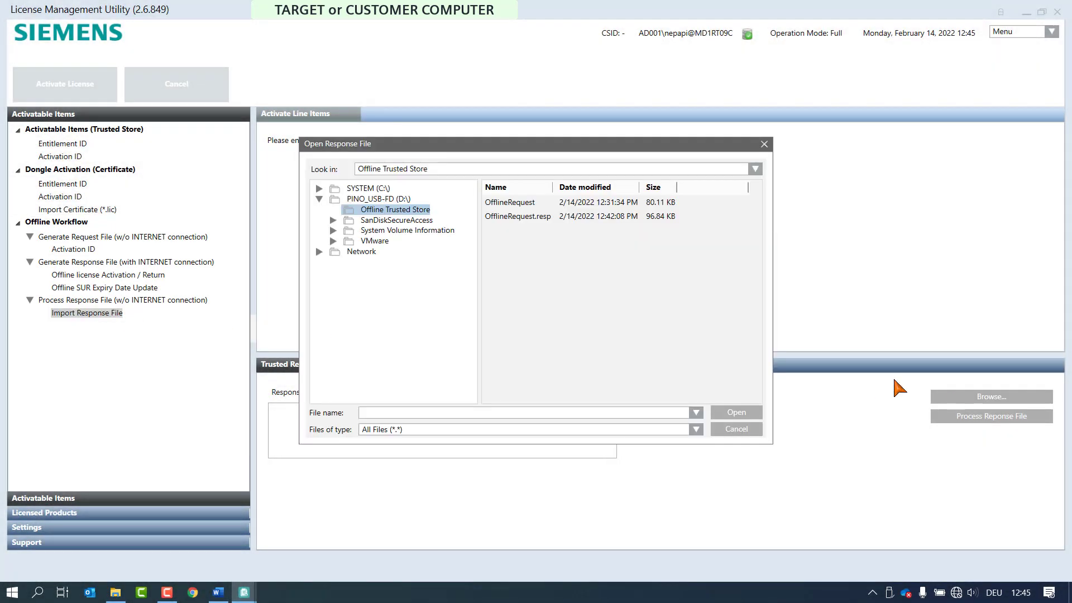
click(525, 218)
click(736, 413)
click(395, 414)
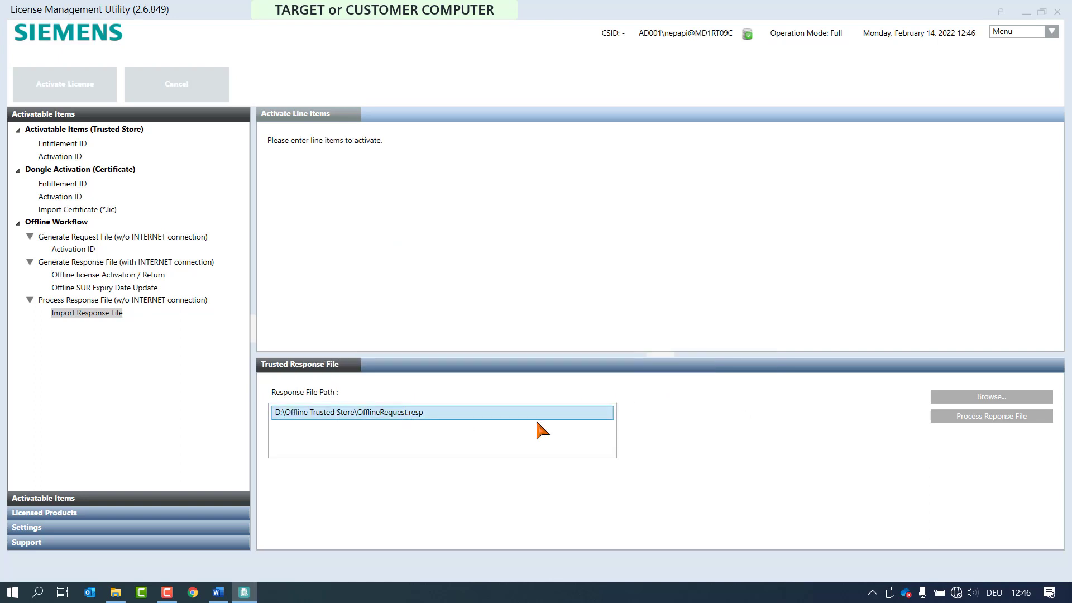
click(983, 417)
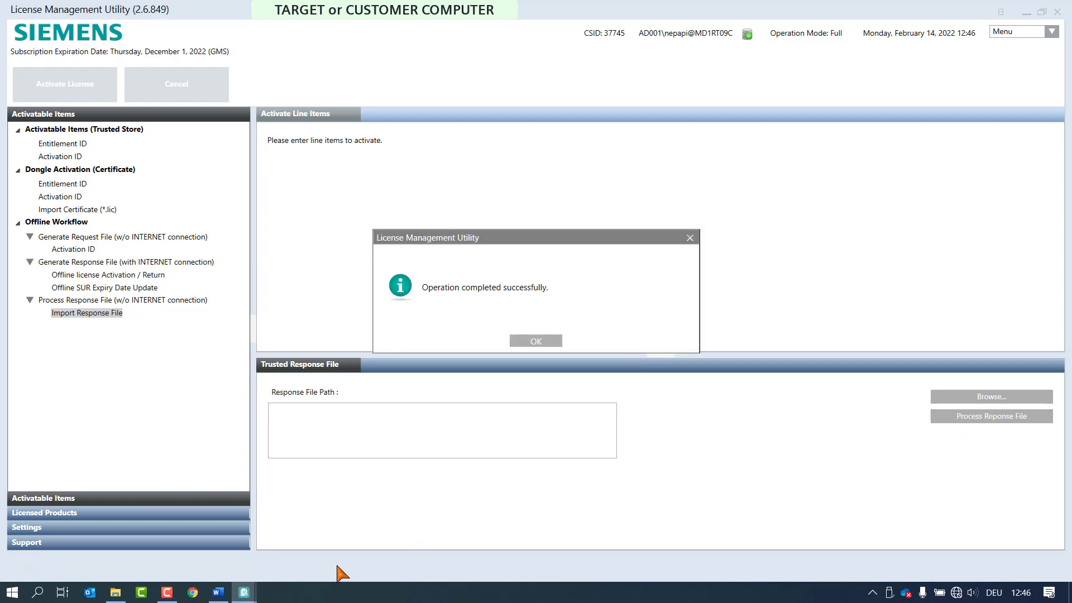
click(554, 343)
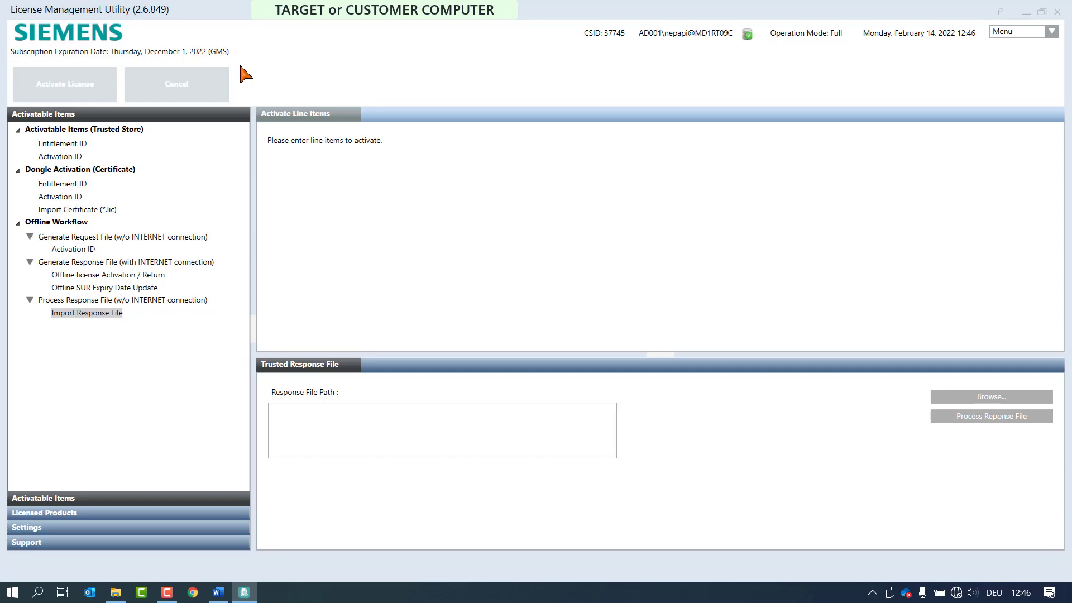
Step: Show Licensed Products with GMS expanded in the tree and table, and the panes enlarged
click(90, 513)
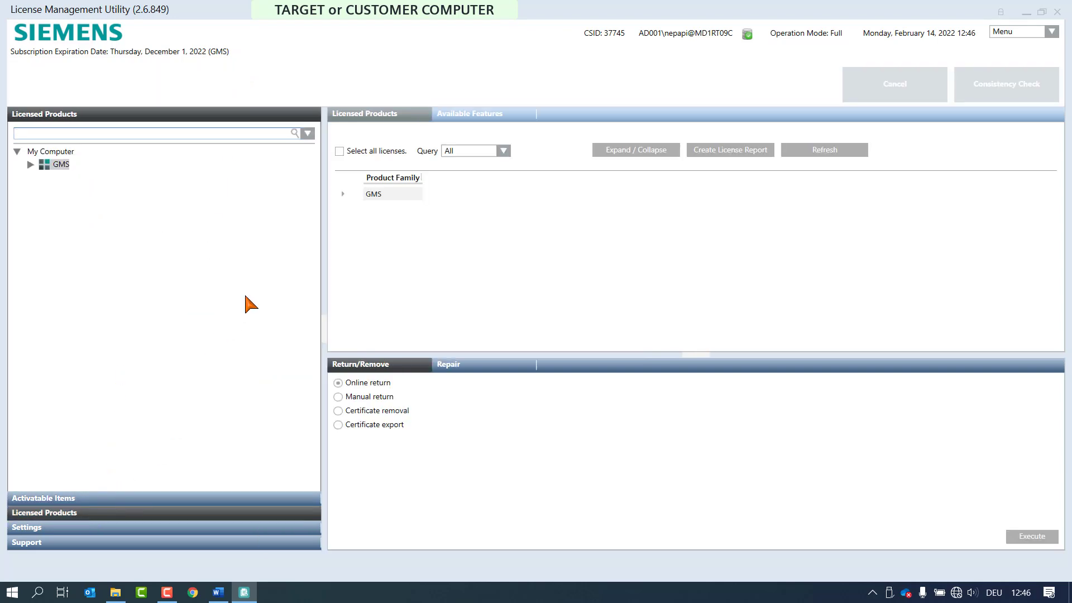
drag(328, 252, 187, 253)
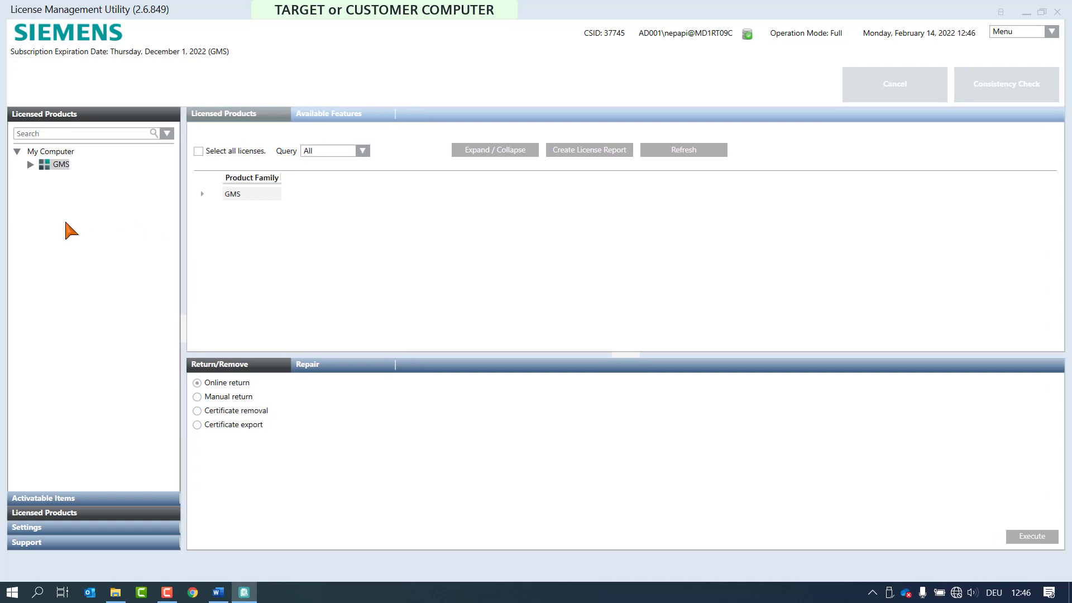
click(30, 164)
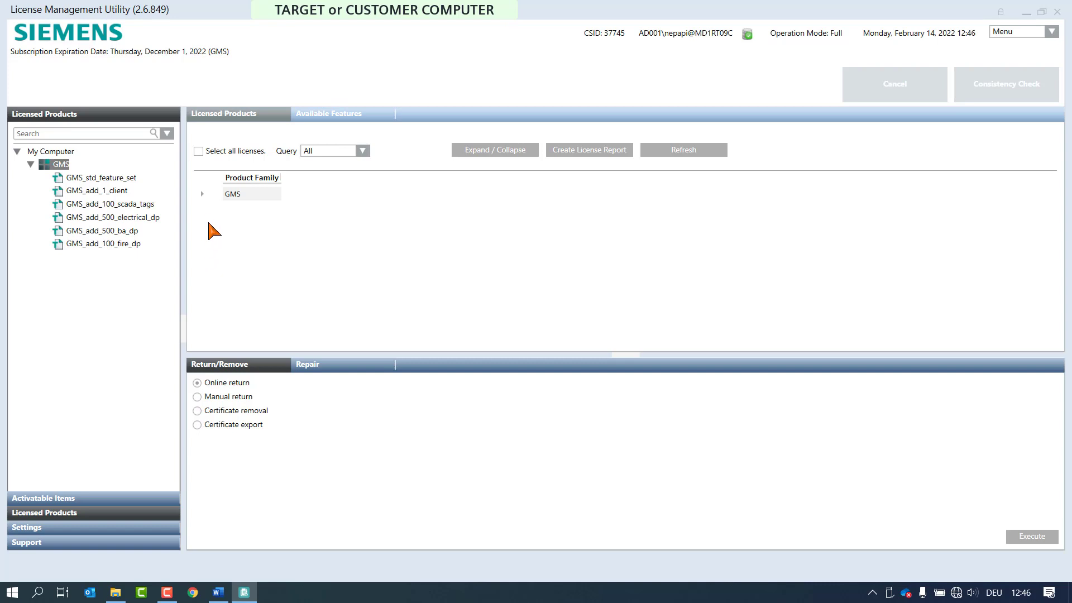
click(202, 195)
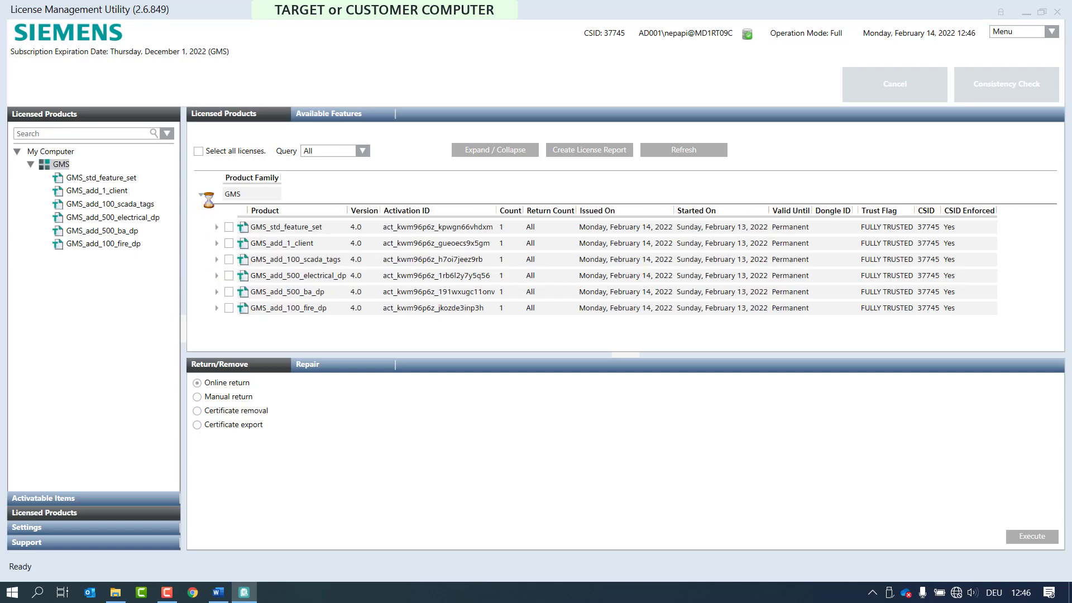
drag(419, 356, 419, 420)
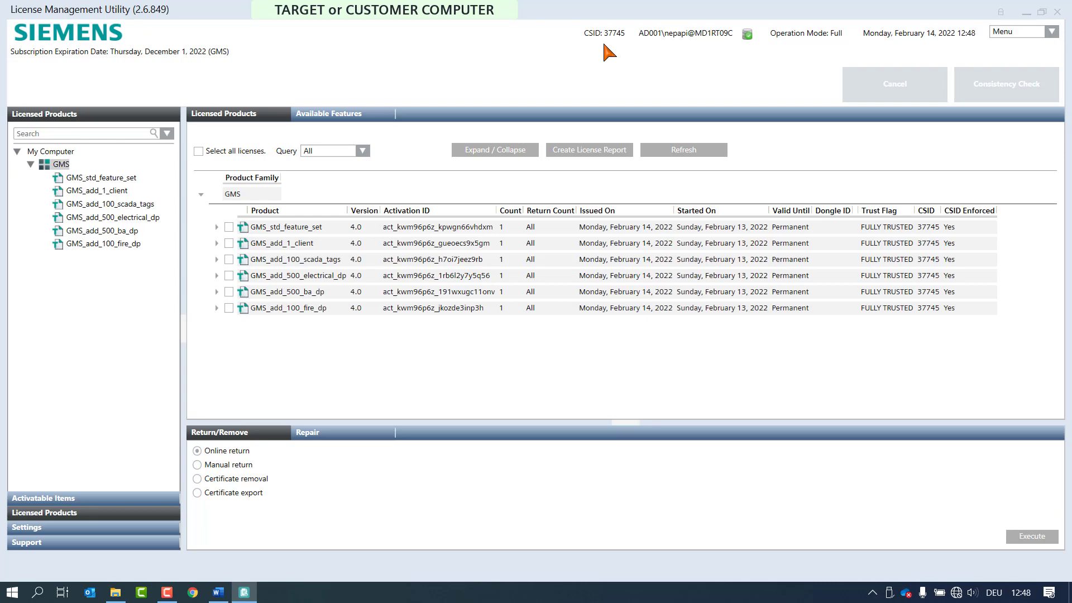
Step: Expand the GMS_std_feature_set and GMS_add_1_client rows to show their features, then expand all rows
click(216, 227)
click(231, 241)
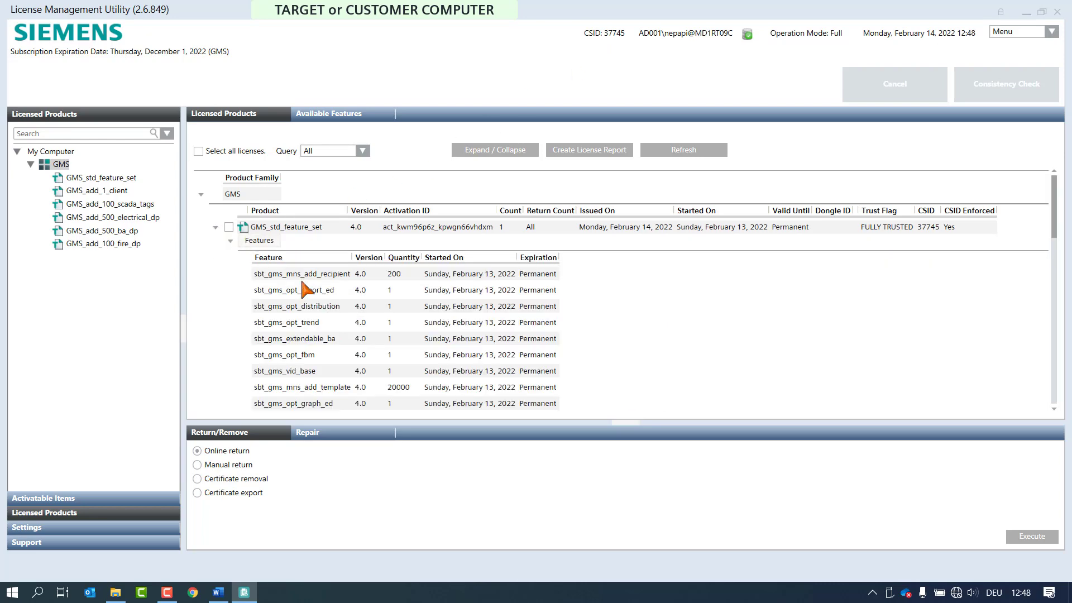
scroll(349, 391, down, 10)
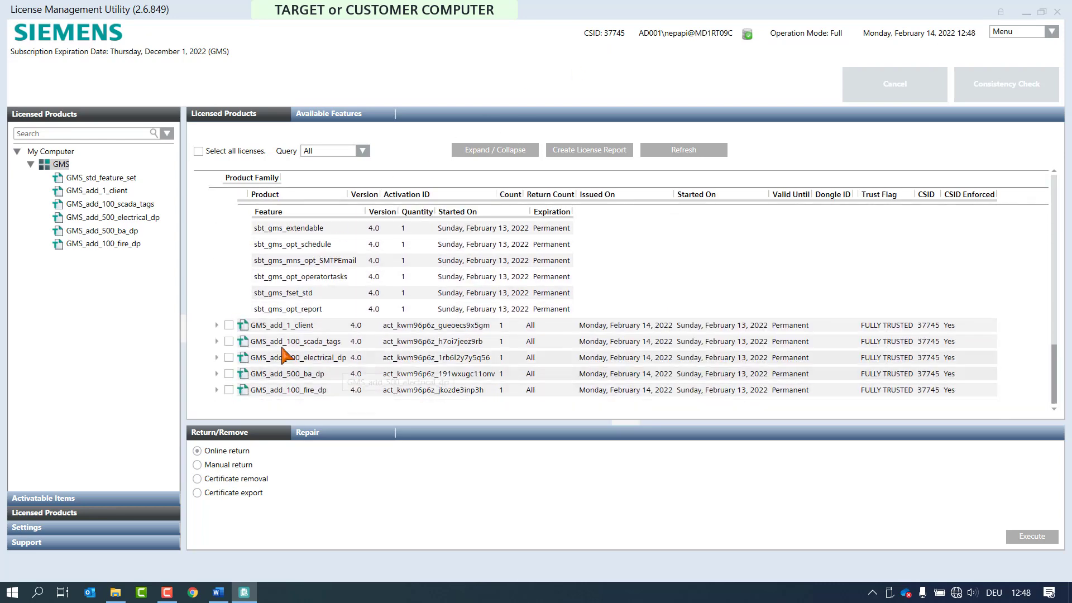
click(217, 325)
click(230, 341)
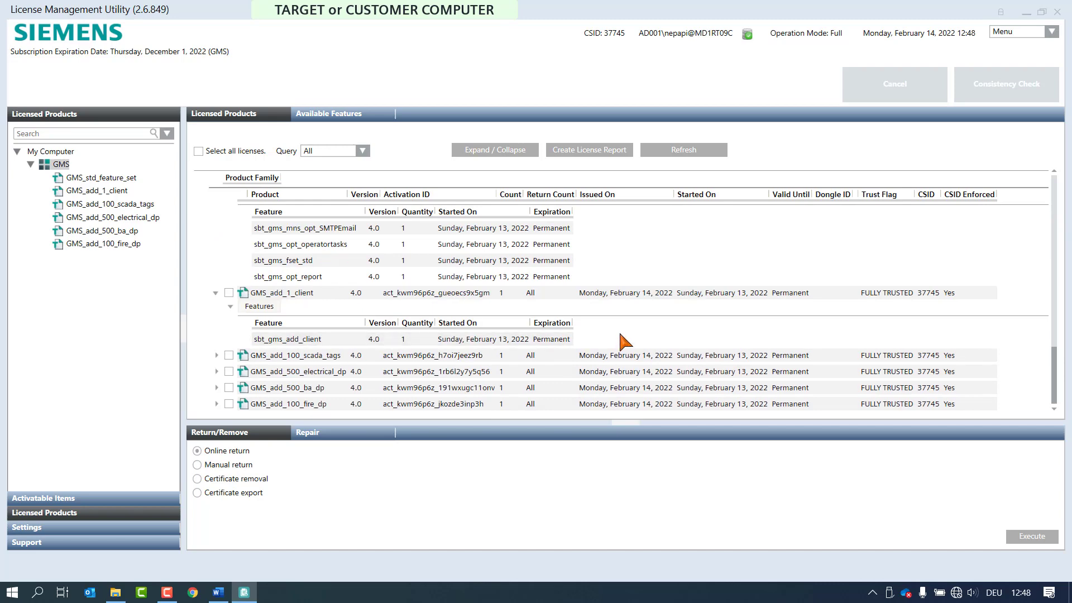
click(527, 151)
click(527, 151)
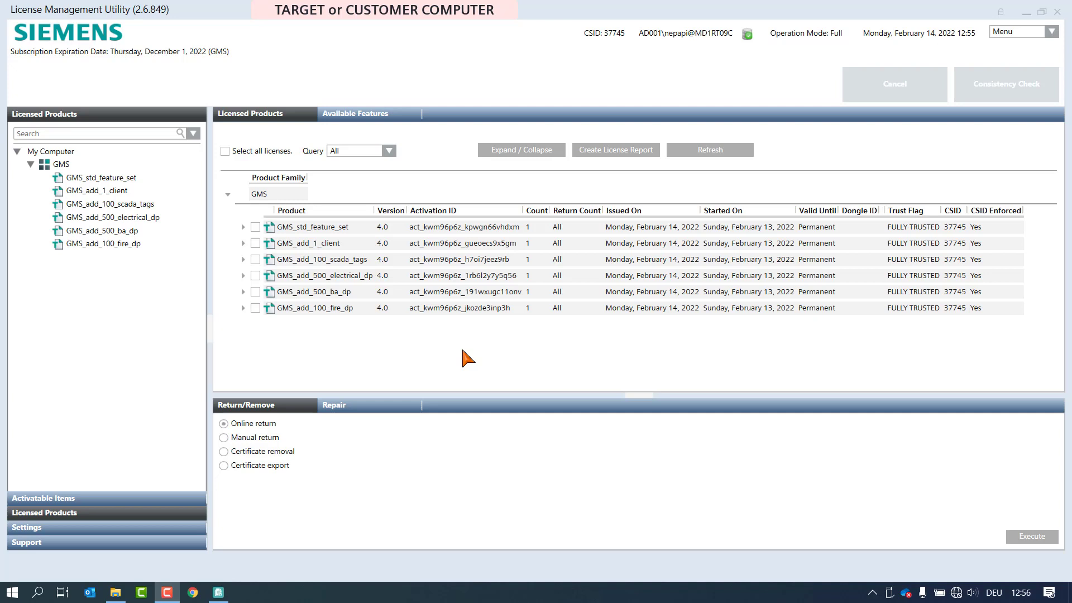
Step: Mark the GMS licenses, including GMS_add_100_scada_tags and GMS_add_500_ba_dp, for manual return, execute, and confirm removal
click(105, 513)
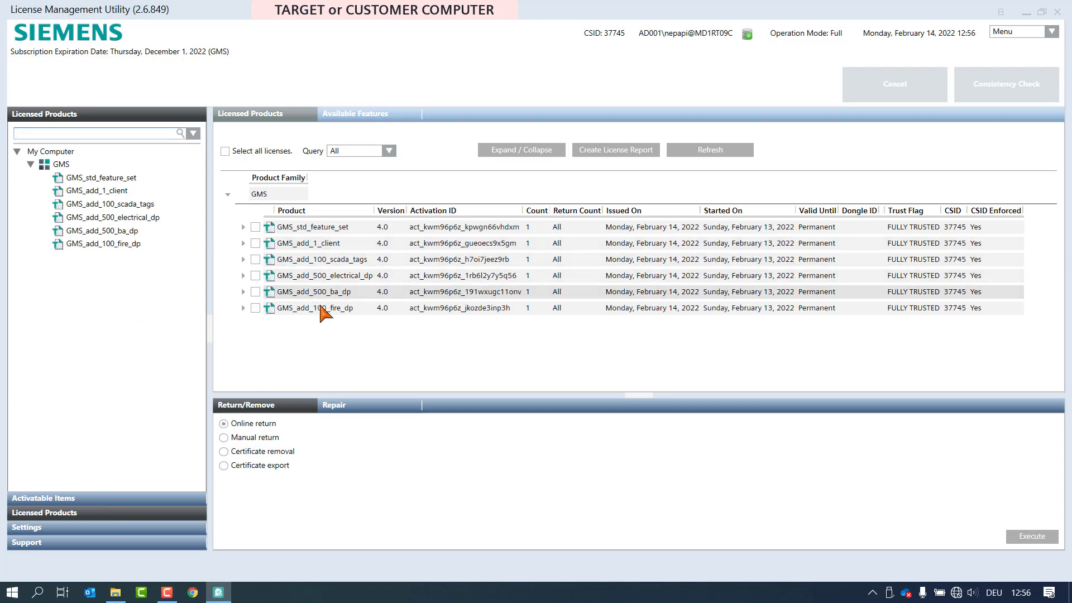
click(255, 259)
click(256, 292)
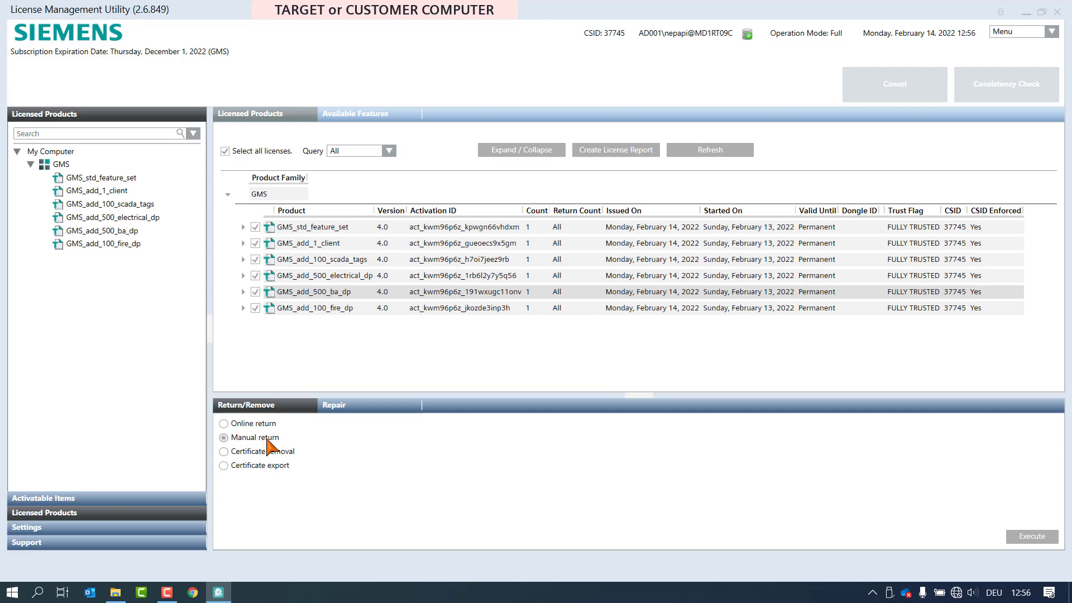
click(1028, 537)
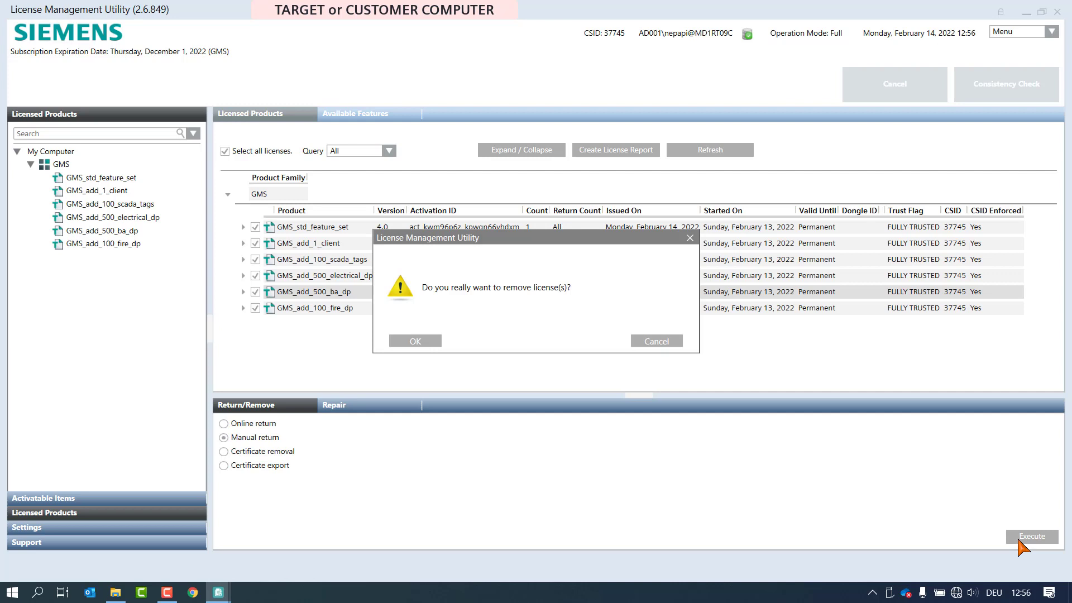
click(429, 343)
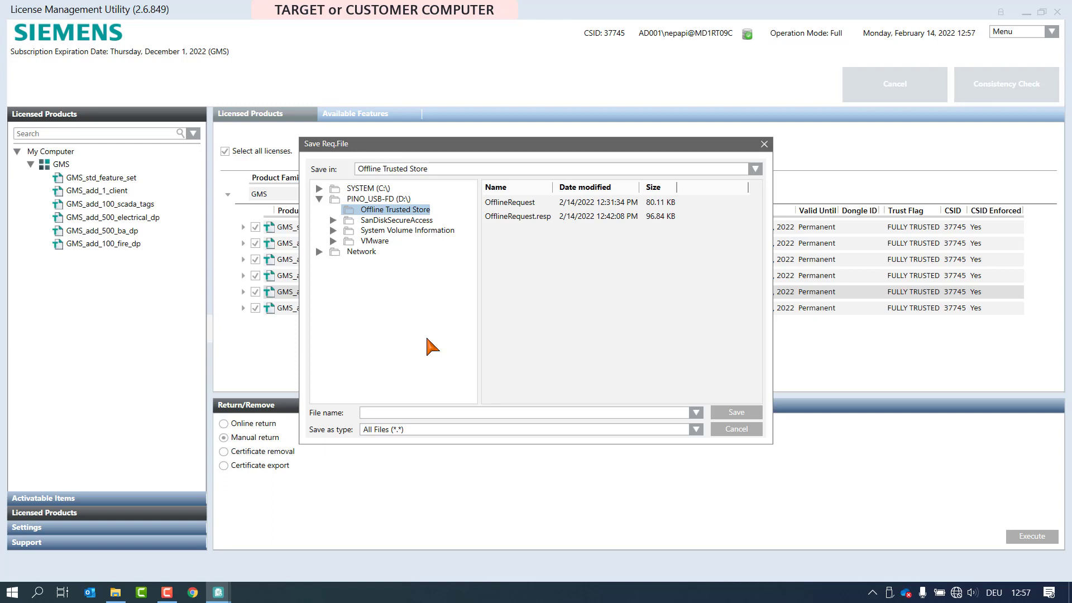
Step: Save the return request as OfflineReturn in Offline Trusted Store and acknowledge the success message
click(449, 411)
text(OfflineReturn)
click(743, 414)
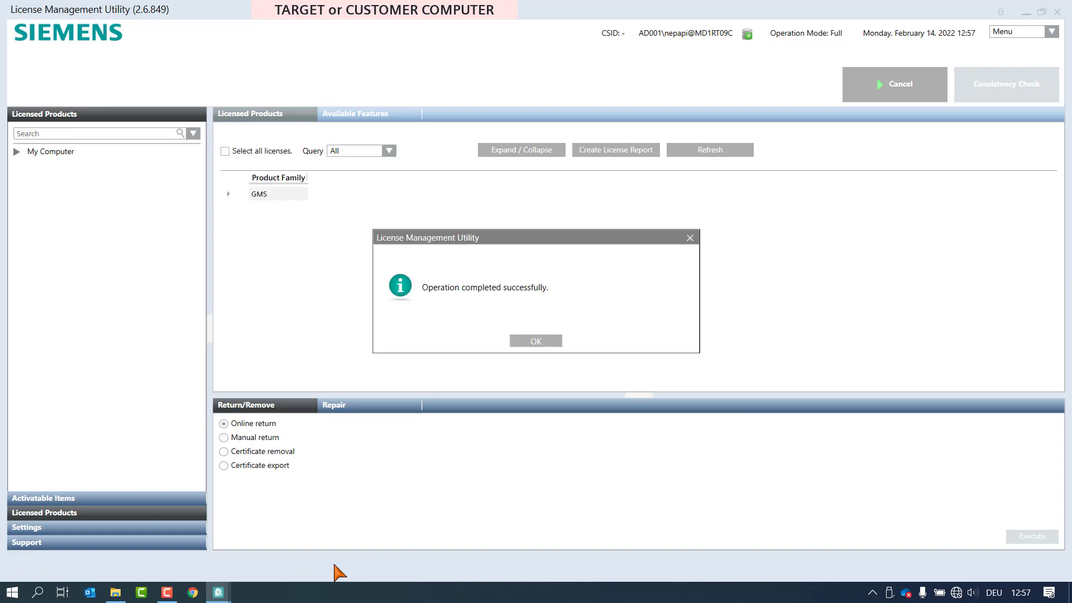
click(536, 341)
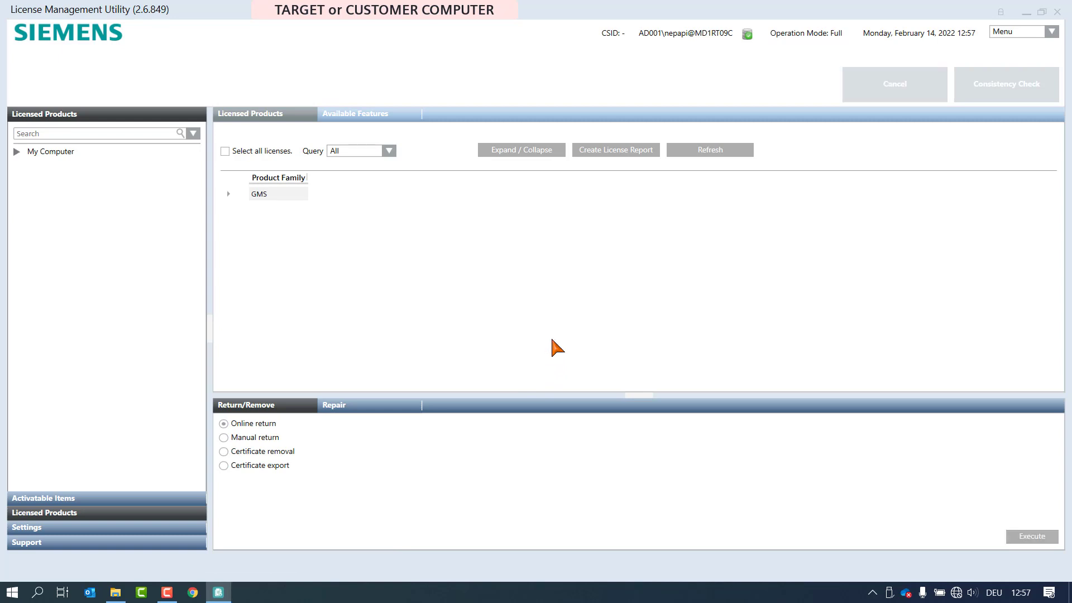
Step: Expand the GMS family, filter the Query by Active, then switch it to Disabled
click(228, 195)
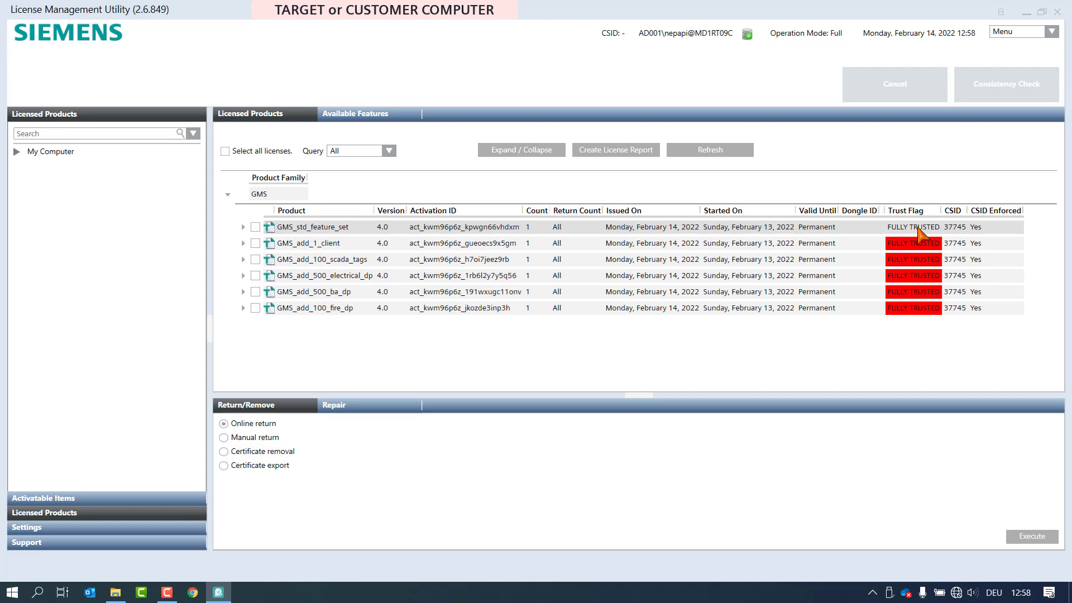
click(390, 152)
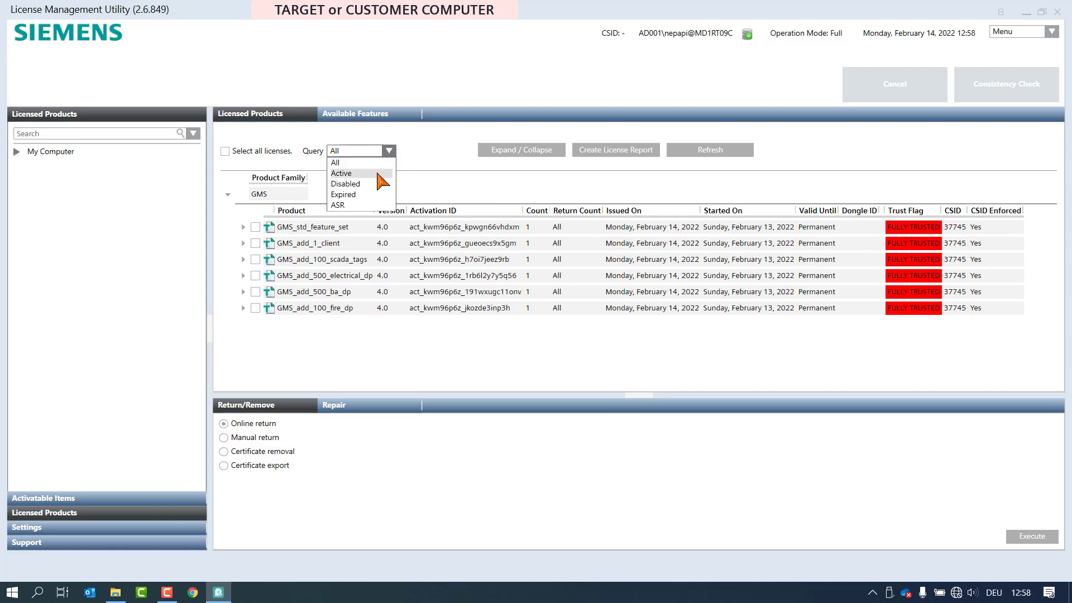
click(382, 174)
click(389, 151)
click(384, 186)
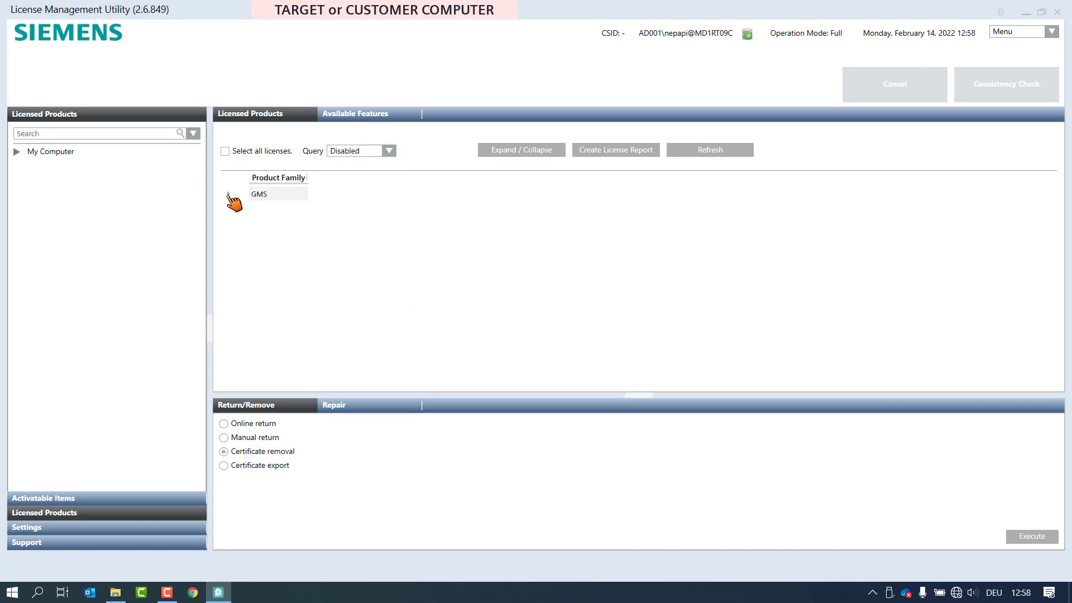
Step: Select the OfflineReturn file in the Offline Trusted Store folder in File Explorer
key(alt+Tab)
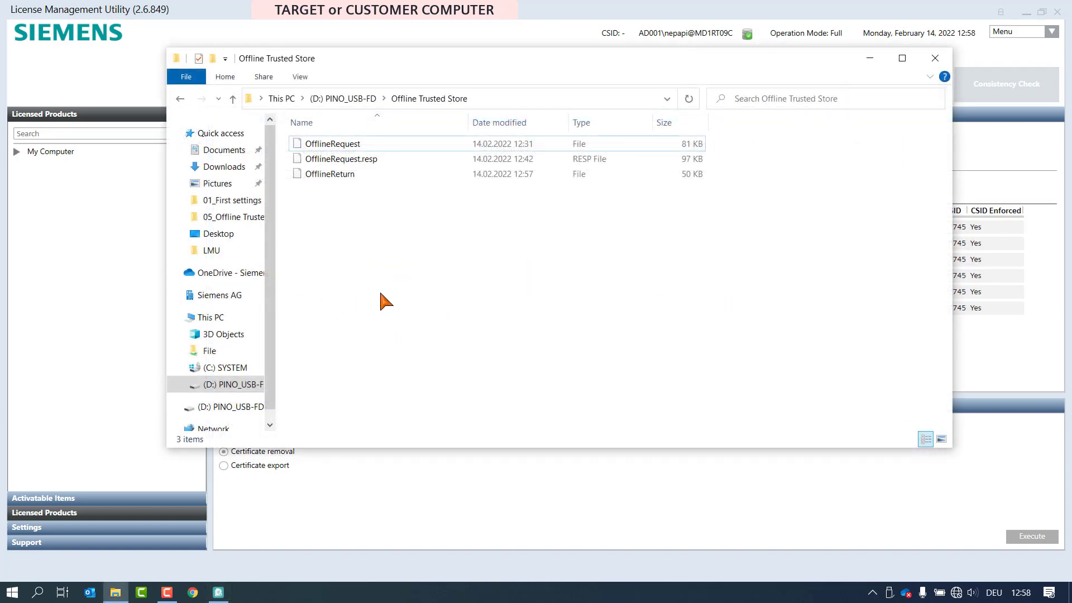
click(342, 174)
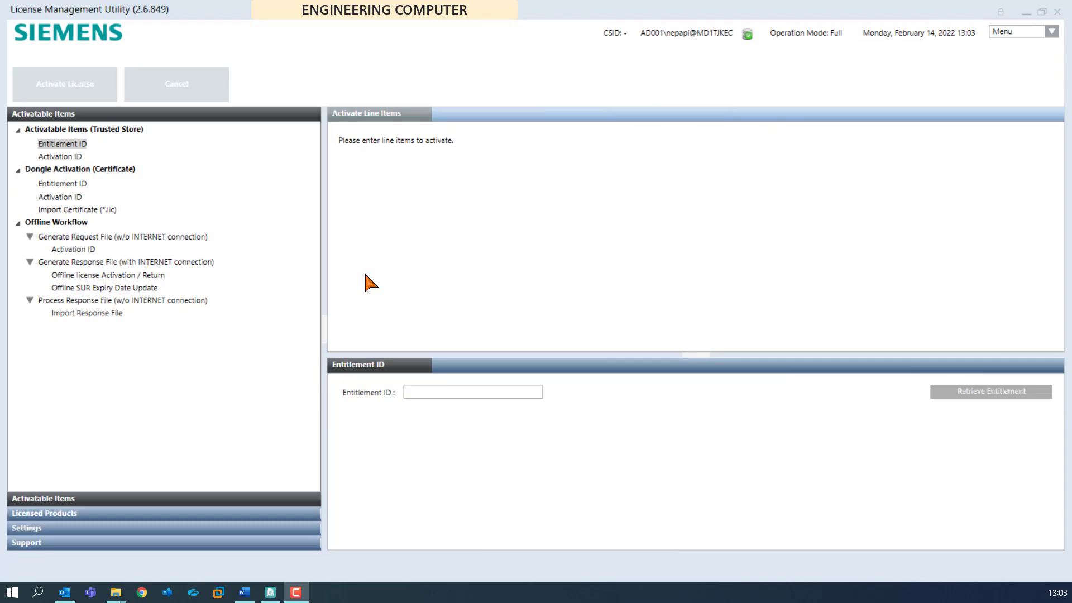
Step: Load E:\Offline Trusted Store\OfflineReturn as the offline activation/return request file
click(154, 276)
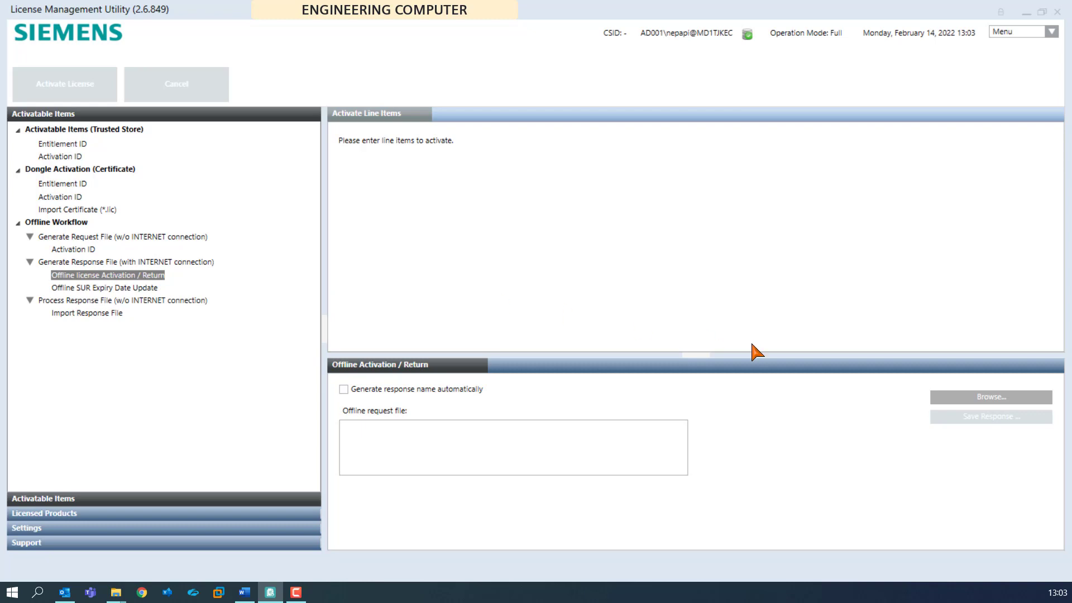
click(983, 398)
scroll(391, 336, down, 8)
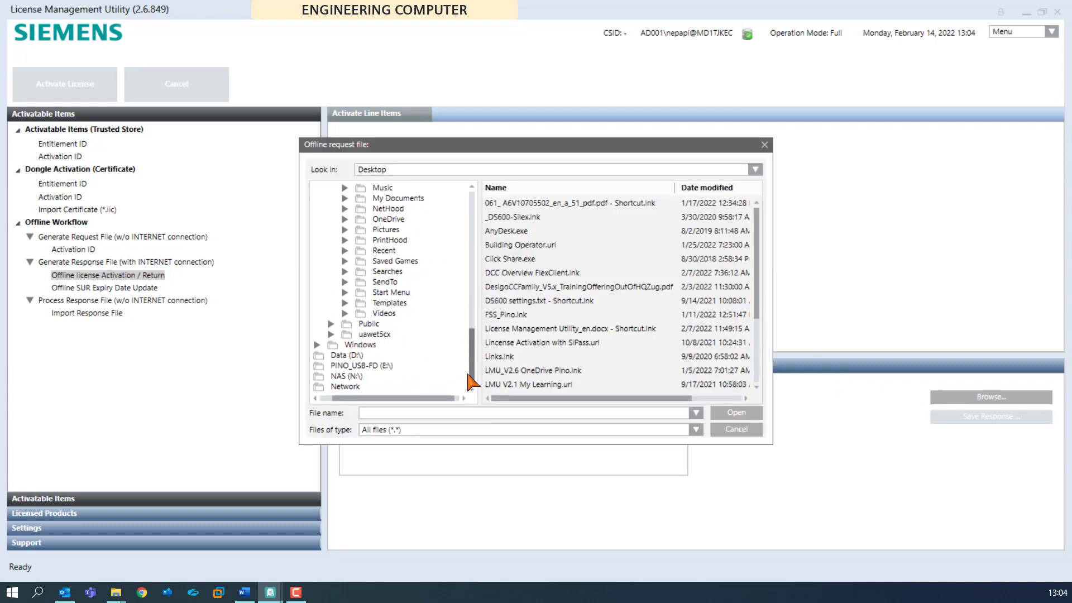
click(363, 366)
click(379, 376)
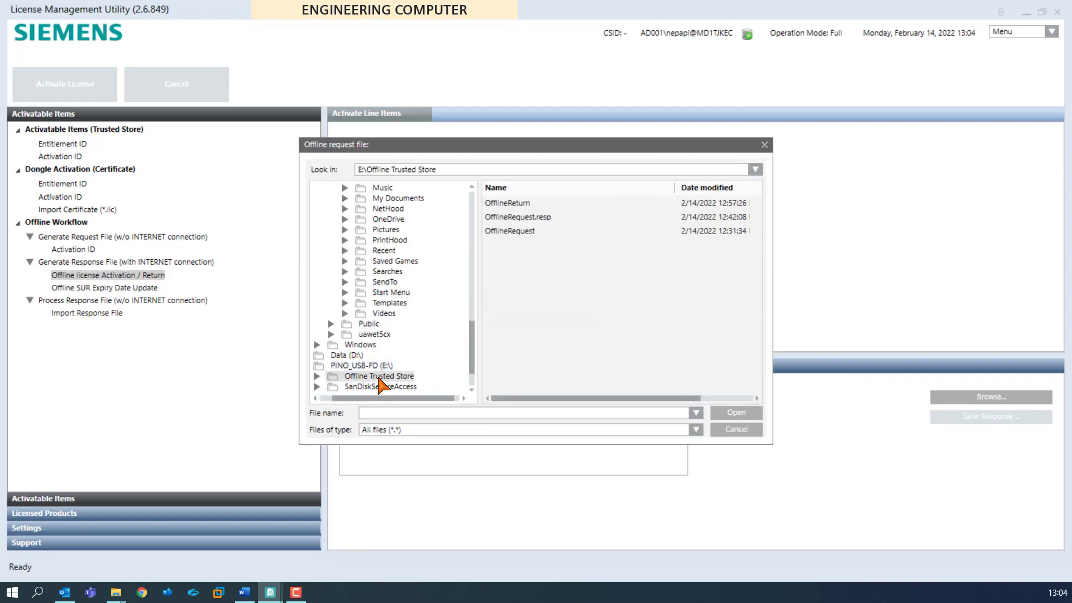
click(511, 205)
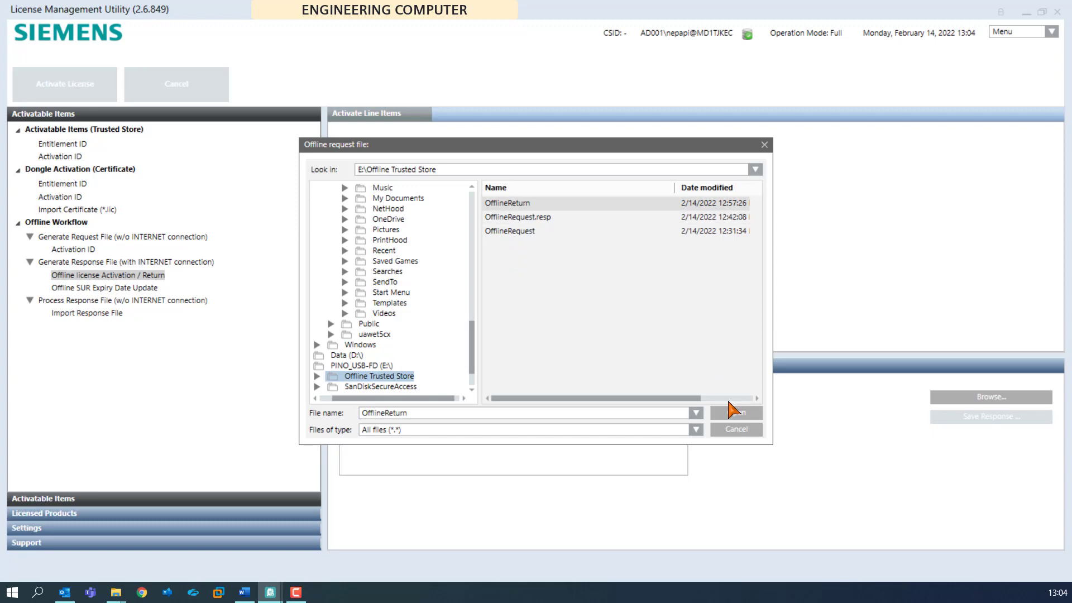
click(736, 412)
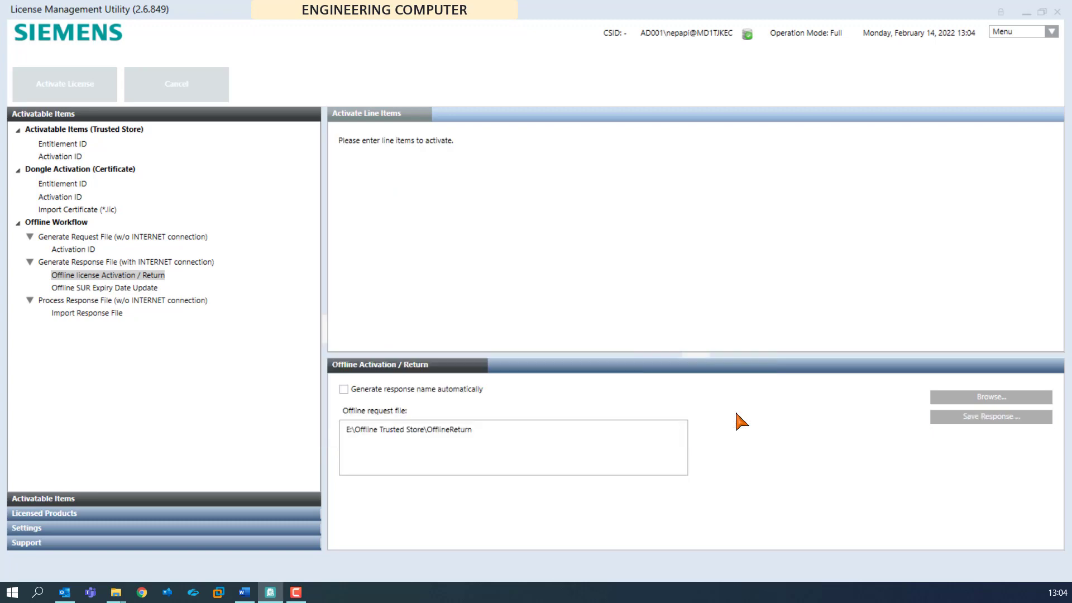
Step: Generate the return response with an automatically generated name and save it
click(469, 431)
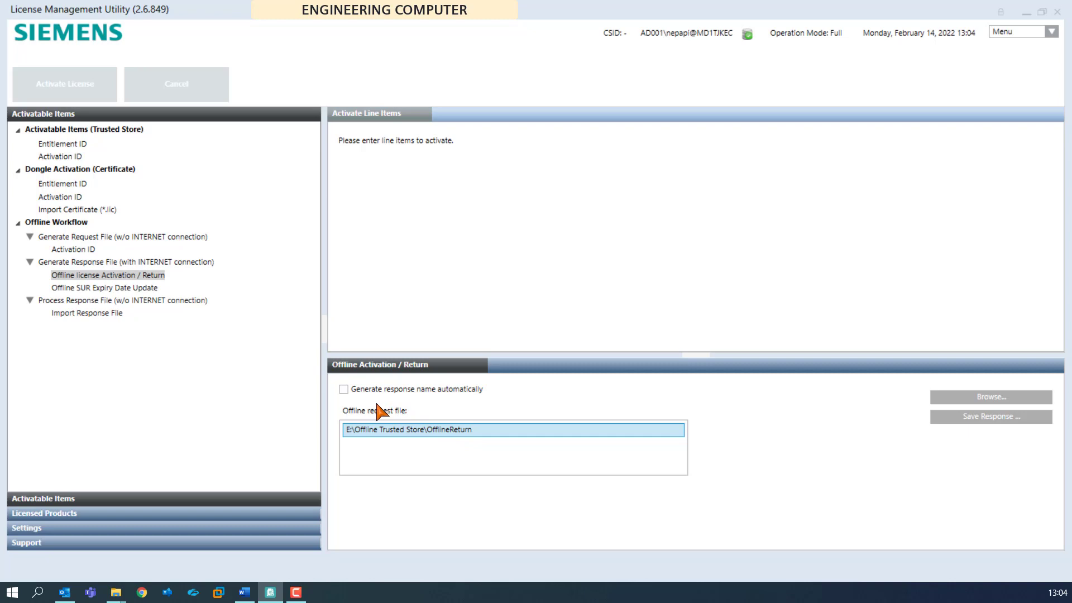
click(346, 389)
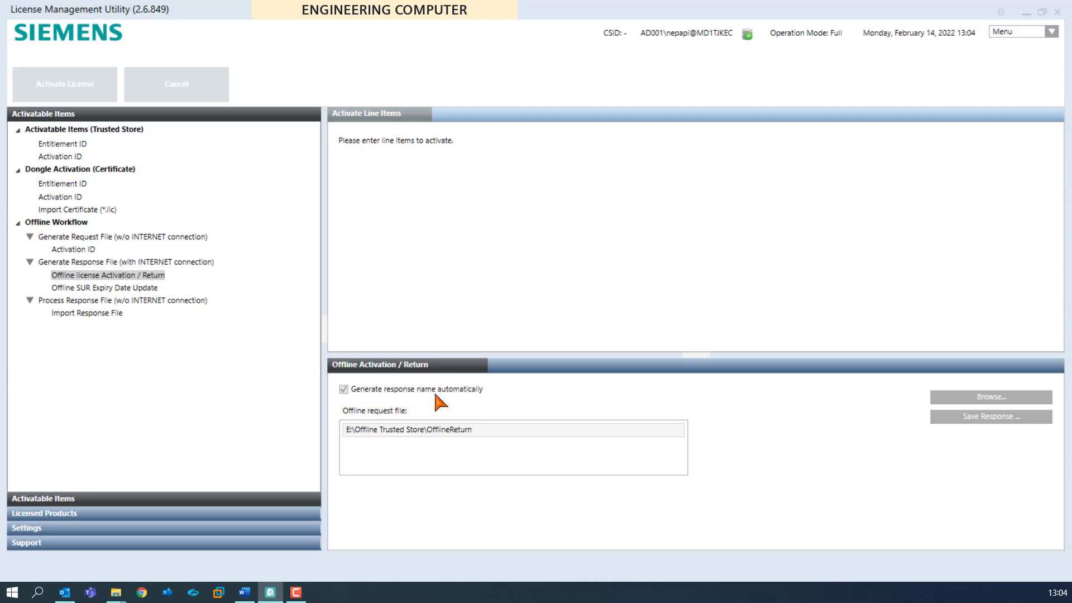
click(956, 418)
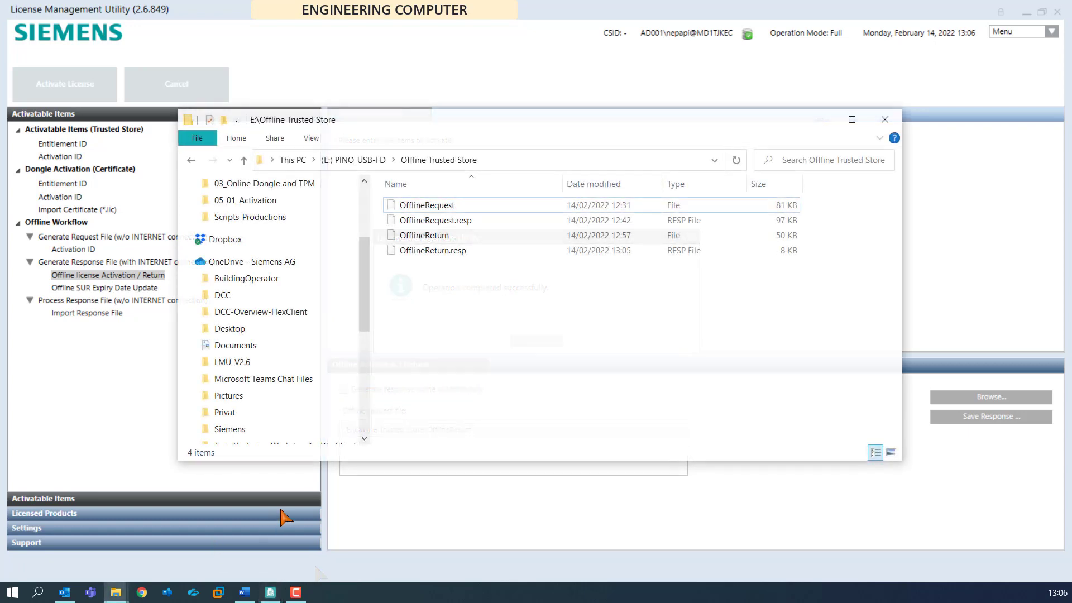
Step: Select the new OfflineReturn.resp file in Offline Trusted Store
click(441, 255)
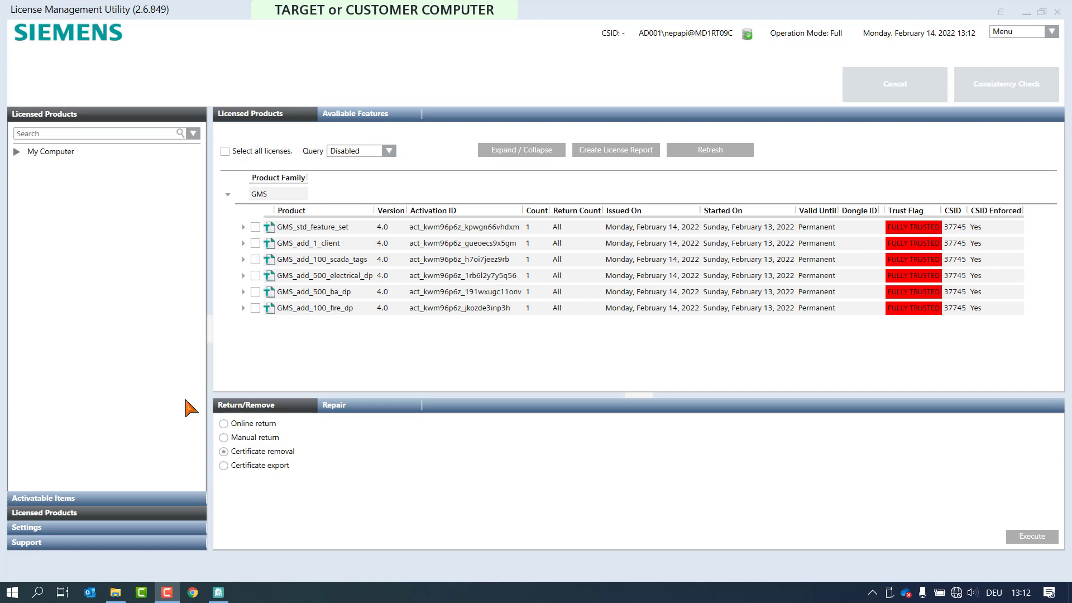
Step: Import OfflineReturn.resp under Activatable Items, process it, and acknowledge the success message
click(100, 498)
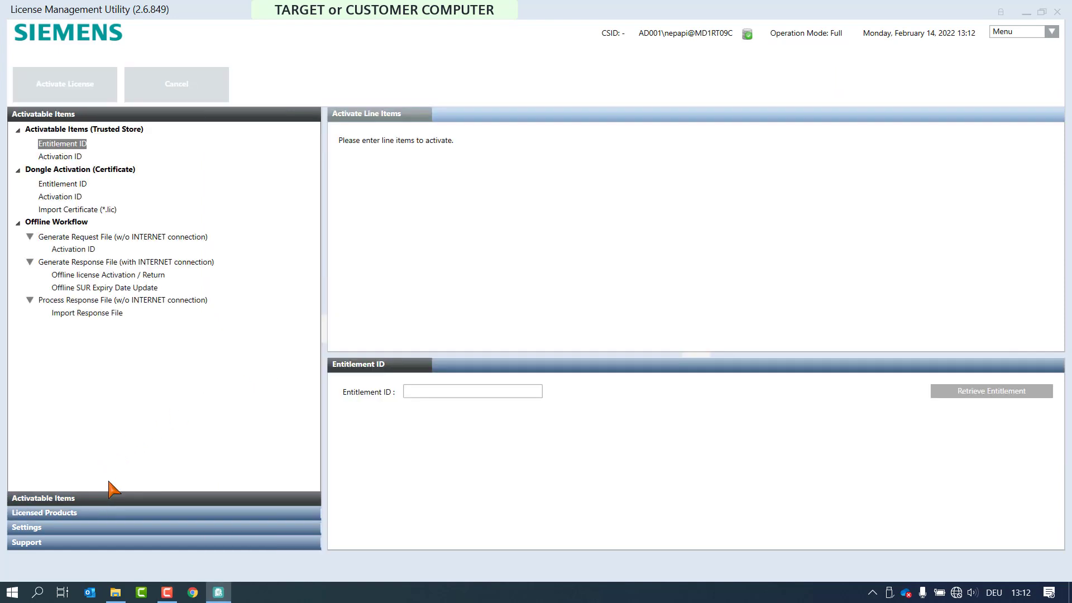
click(116, 314)
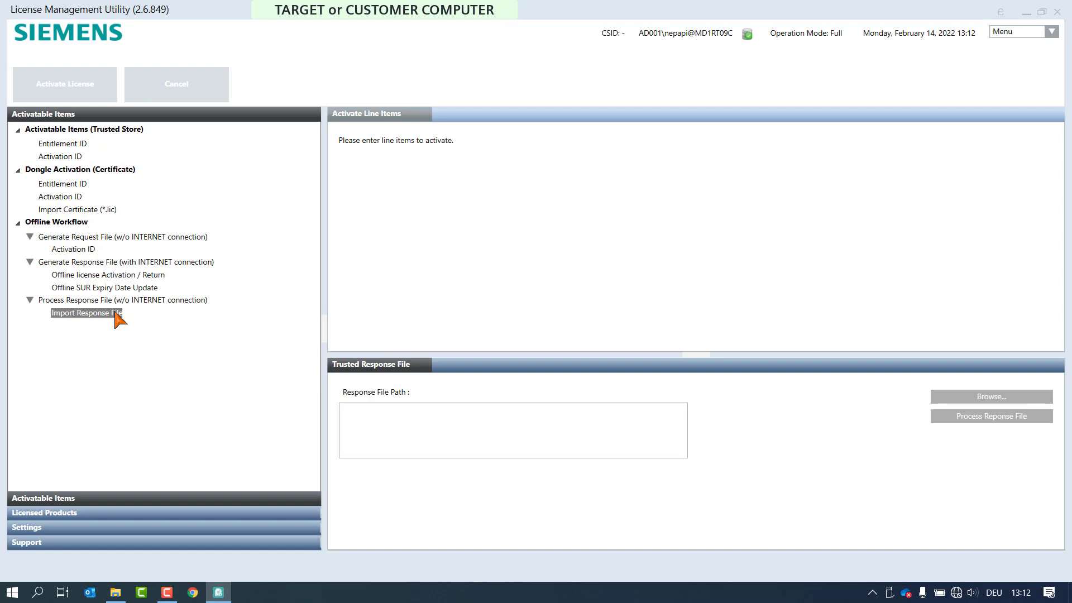
click(992, 397)
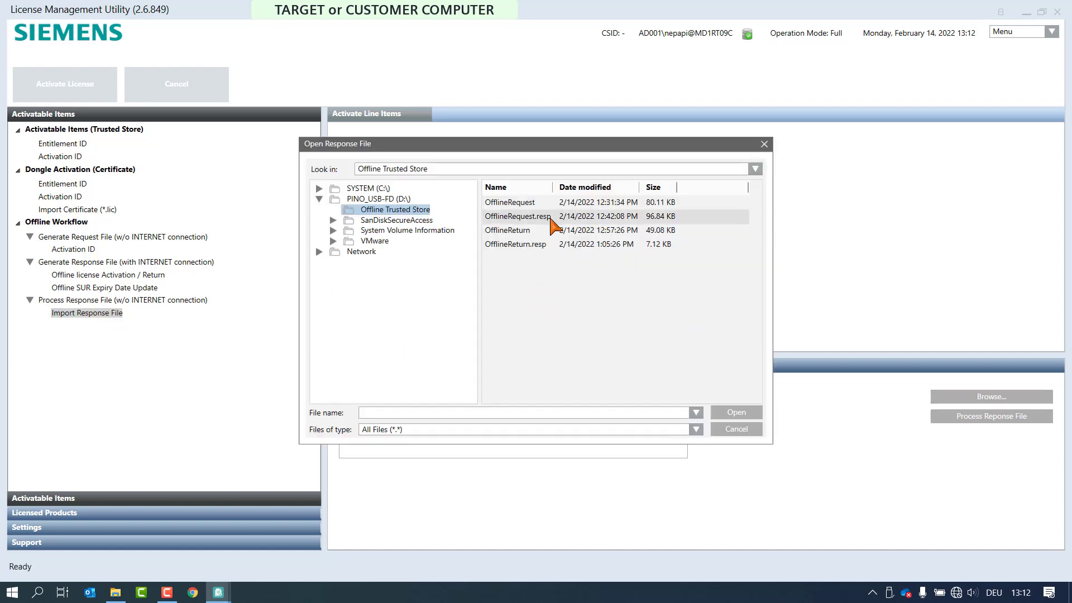
click(524, 248)
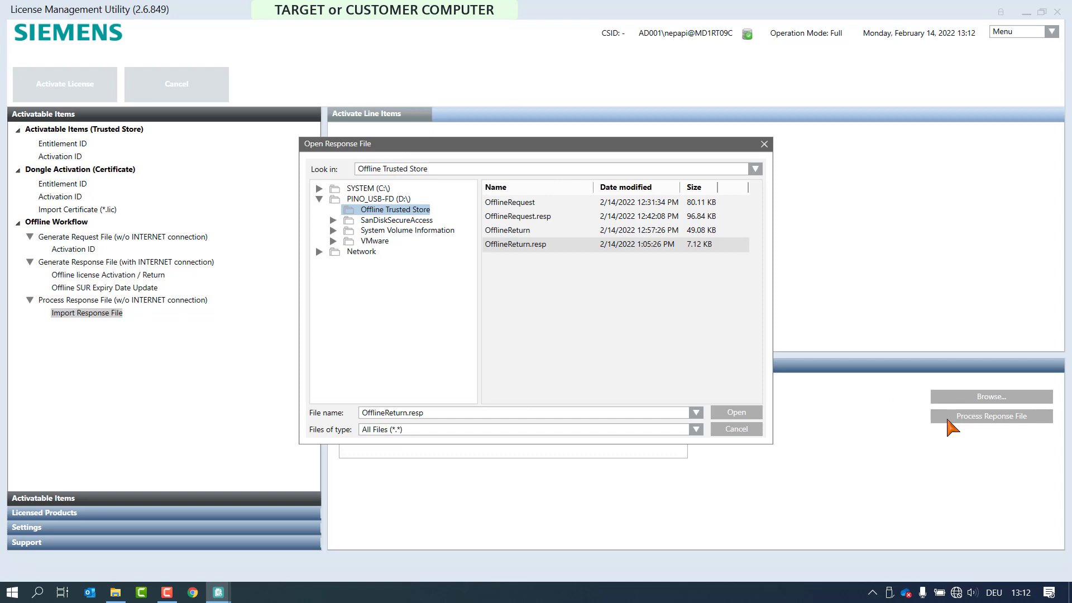
click(741, 413)
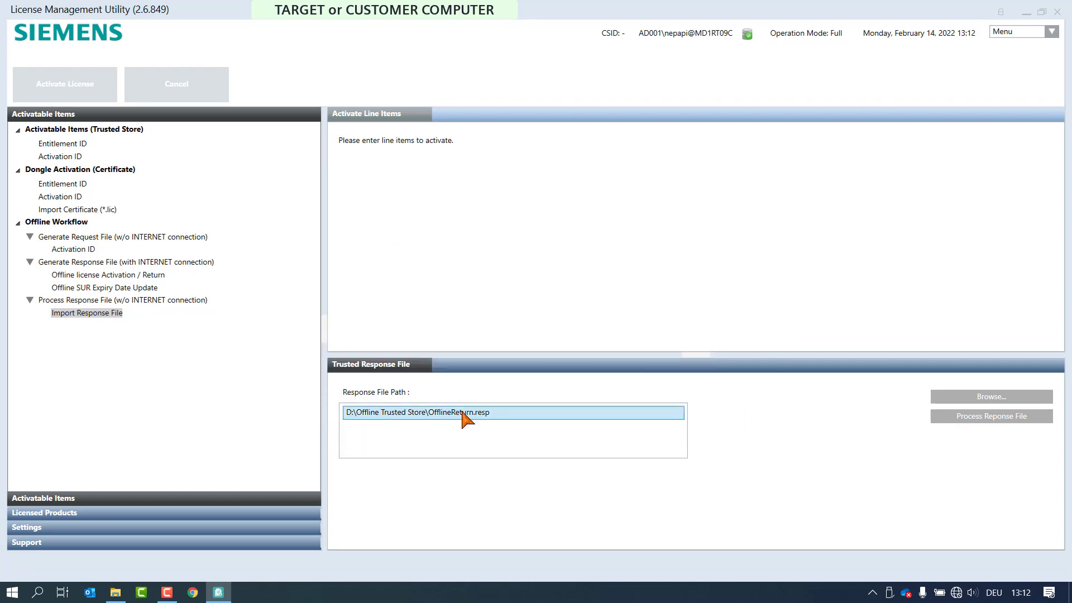
click(934, 417)
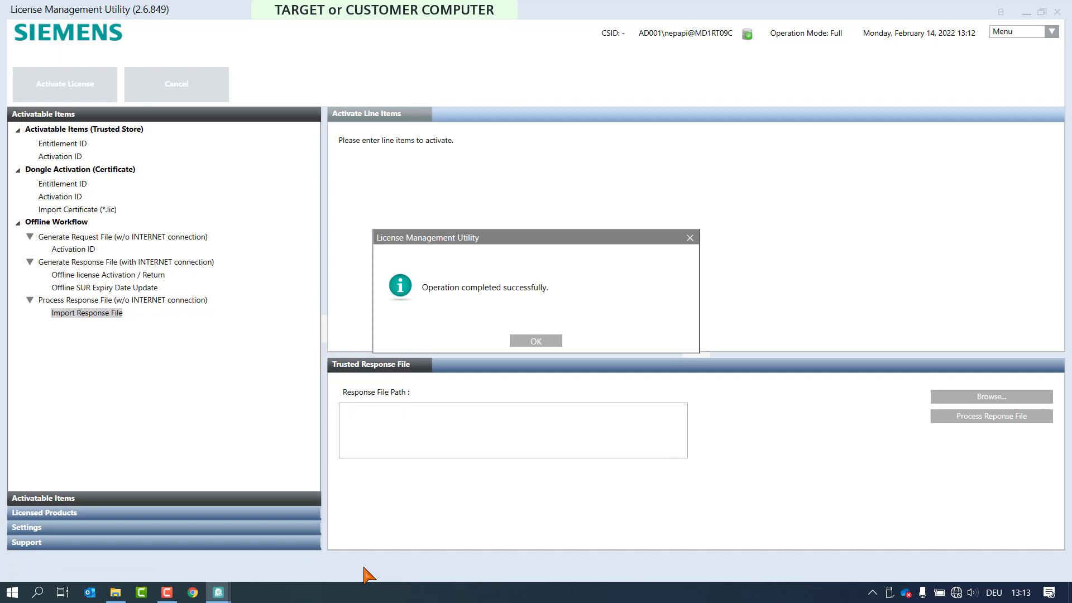
click(557, 342)
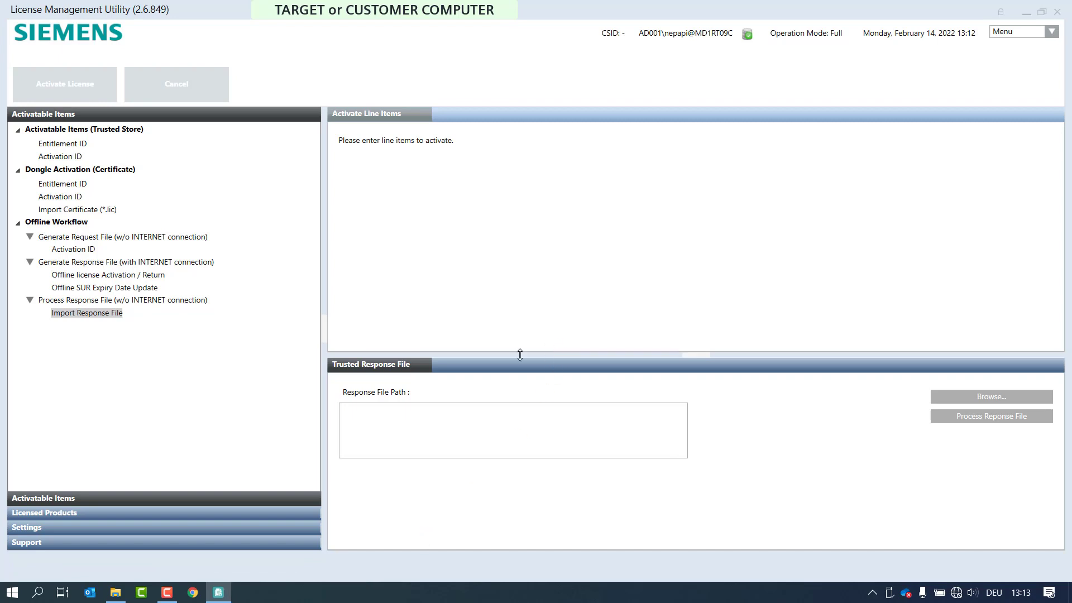
Step: Return to the Licensed Products overview, then advance to the offline license repair slide
click(107, 514)
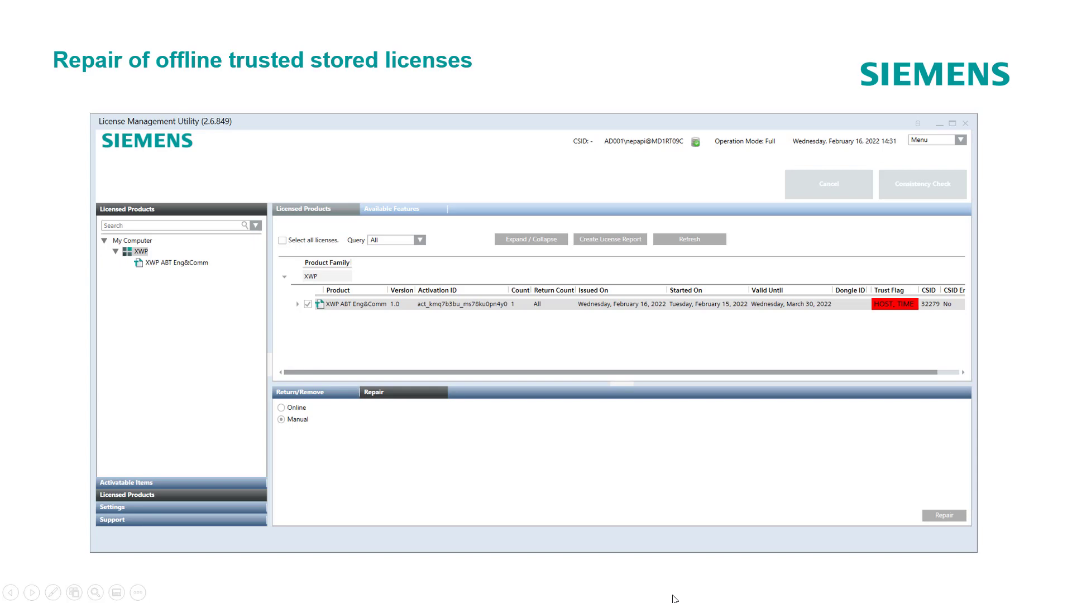
key(Right)
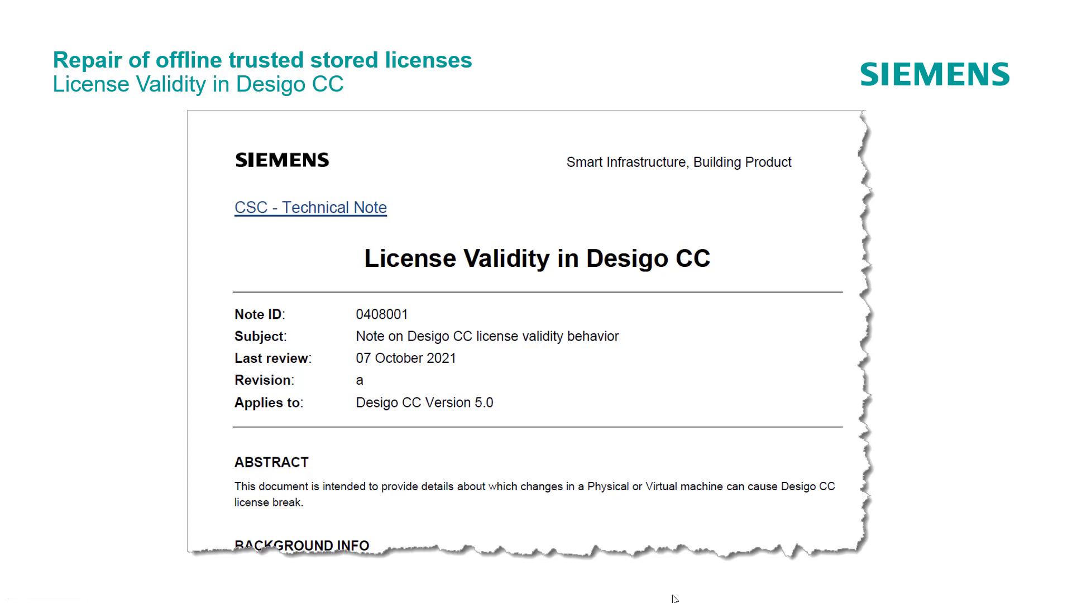
Step: Advance to the 'License Validity in Desigo CC' technical note slide
key(Right)
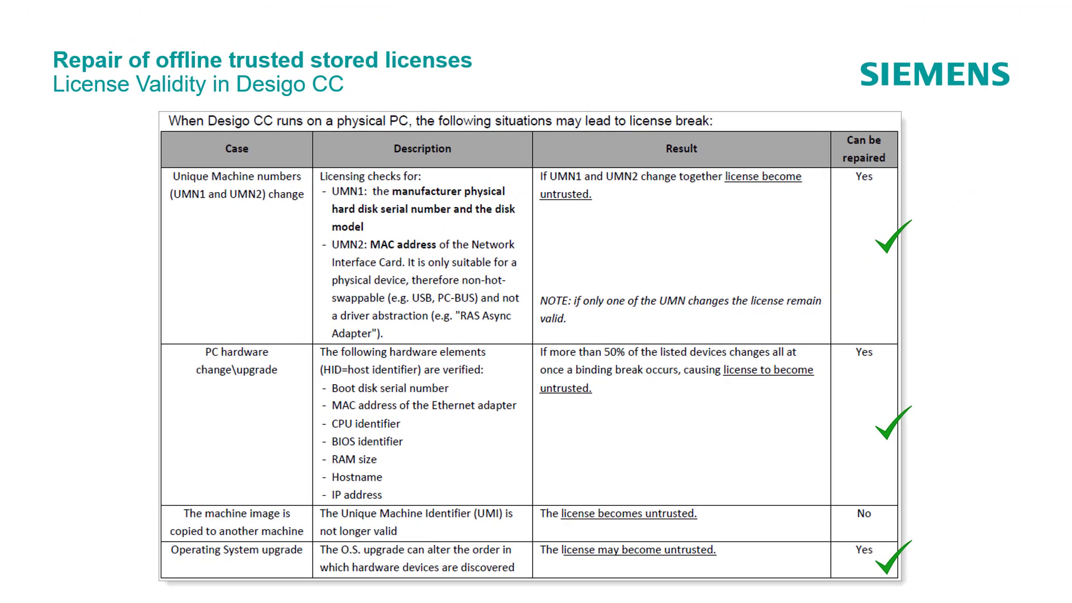
Step: Advance to the table of virtual-PC situations that break licenses
key(Right)
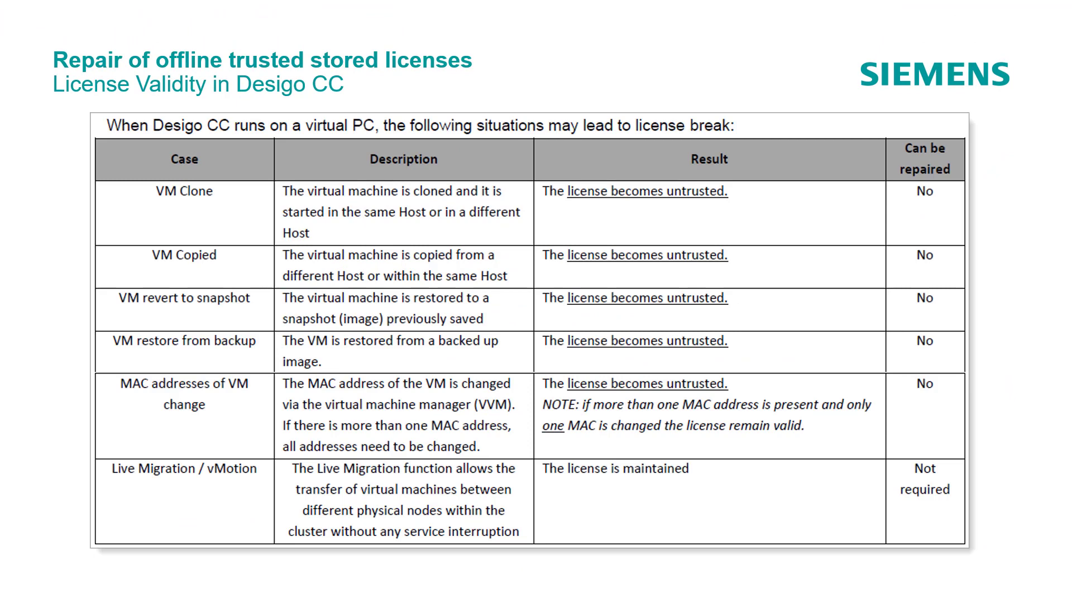